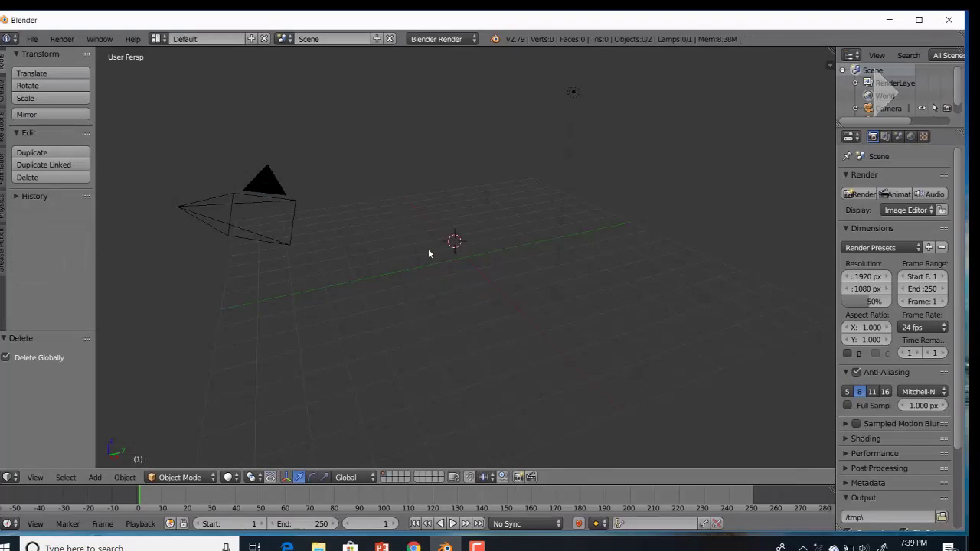
{"action": "key", "text": "shift+a"}
{"action": "left_click", "coordinate": [483, 251]}
{"action": "key", "text": "ctrl+z"}
Add a plane near the grid's centre and scale it by 14.
{"action": "left_click", "coordinate": [466, 258]}
{"action": "key", "text": "shift+a"}
{"action": "left_click", "coordinate": [498, 258]}
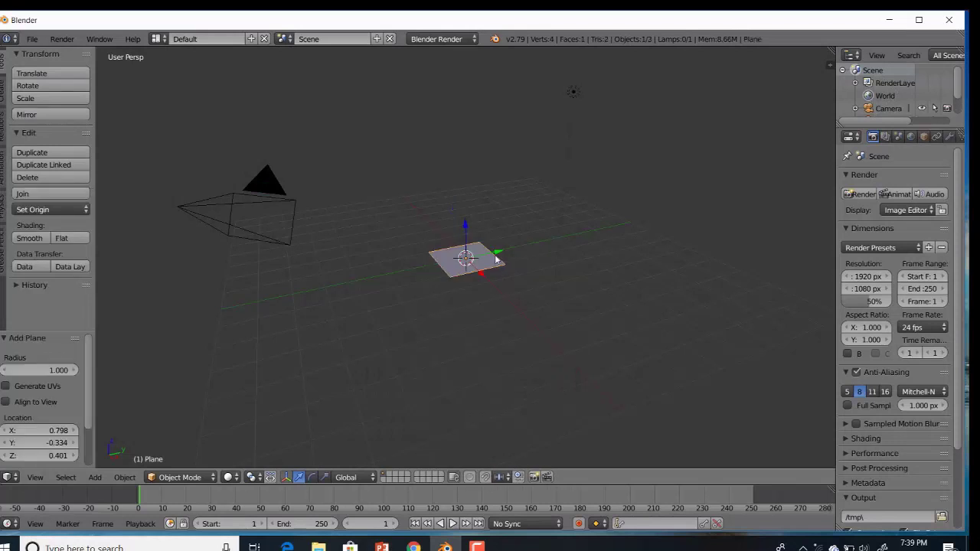
{"action": "type", "text": "s14"}
{"action": "key", "text": "Return"}
{"action": "scroll", "coordinate": [560, 206], "scroll_direction": "down", "scroll_amount": 5}
{"action": "key", "text": "KP_7"}
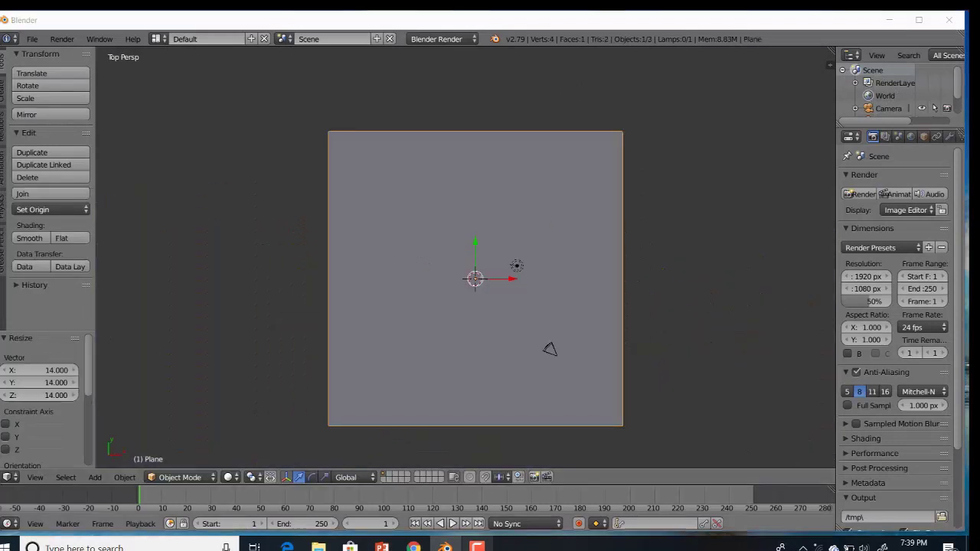
Subdivide the whole plane in Edit Mode with 20 cuts.
{"action": "key", "text": "Tab"}
{"action": "scroll", "coordinate": [84, 310], "scroll_direction": "down", "scroll_amount": 5}
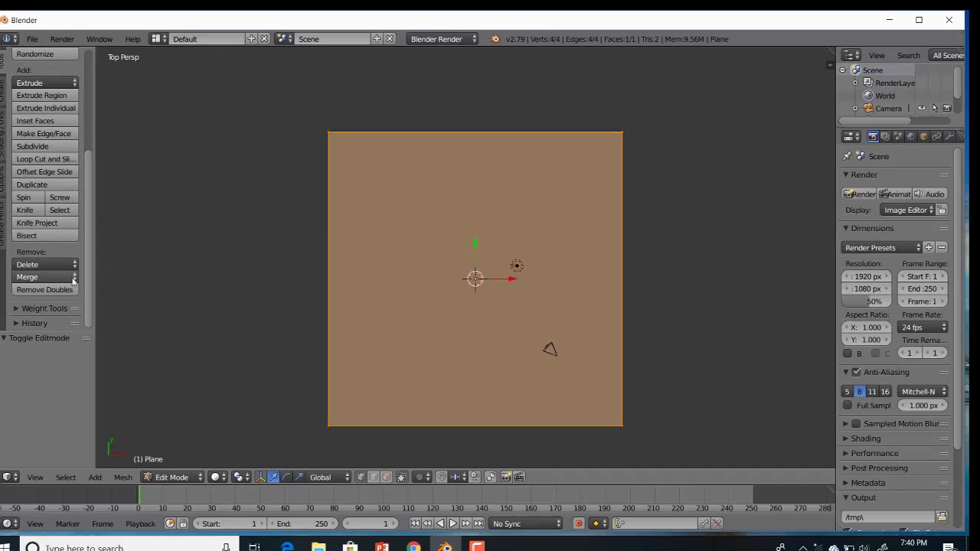
{"action": "scroll", "coordinate": [74, 282], "scroll_direction": "up", "scroll_amount": 2}
{"action": "scroll", "coordinate": [69, 184], "scroll_direction": "down", "scroll_amount": 2}
{"action": "left_click", "coordinate": [48, 150]}
{"action": "left_click", "coordinate": [42, 370]}
{"action": "type", "text": "20"}
{"action": "key", "text": "Return"}
Select a 2 by 2 block of faces one cell in from the plane's upper-left corner and subdivide it three times.
{"action": "middle_click_drag", "start_coordinate": [358, 144], "coordinate": [357, 72], "text": "shift"}
{"action": "scroll", "coordinate": [551, 332], "scroll_direction": "up", "scroll_amount": 3, "text": "shift"}
{"action": "scroll", "coordinate": [552, 333], "scroll_direction": "up", "scroll_amount": 5}
{"action": "scroll", "coordinate": [552, 332], "scroll_direction": "down", "scroll_amount": 3}
{"action": "scroll", "coordinate": [411, 339], "scroll_direction": "up", "scroll_amount": 3}
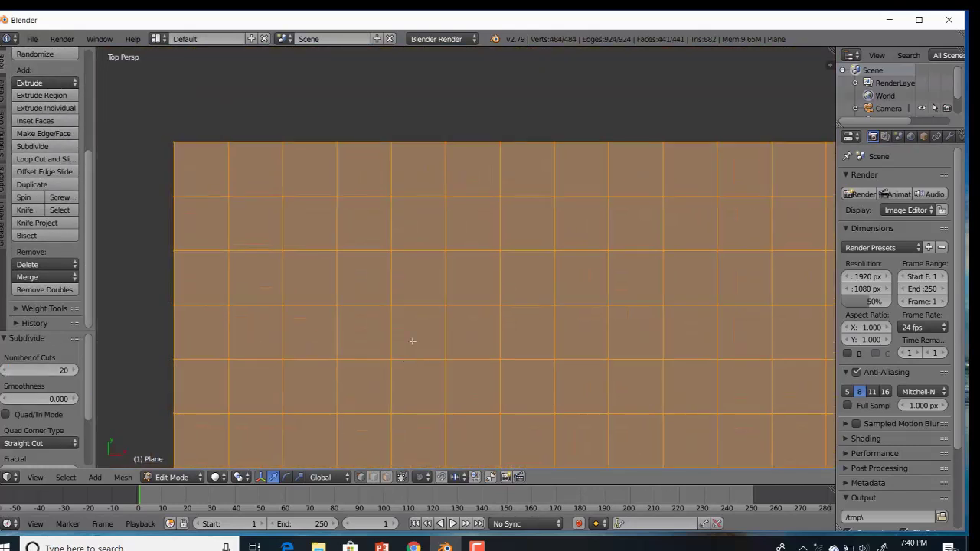
{"action": "key", "text": "a"}
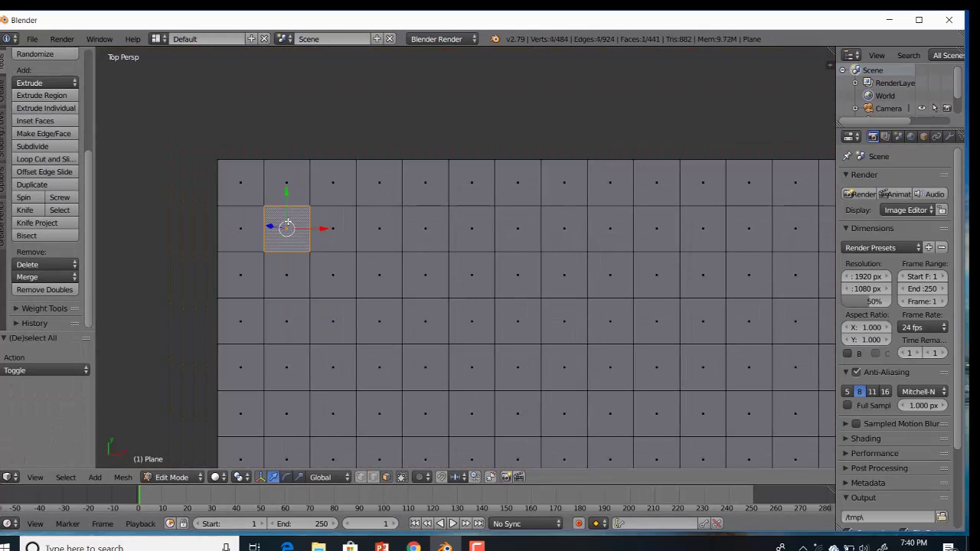
{"action": "right_click", "coordinate": [333, 229], "text": "shift"}
{"action": "right_click", "coordinate": [288, 274], "text": "shift"}
{"action": "right_click", "coordinate": [334, 278], "text": "shift"}
{"action": "left_click", "coordinate": [49, 148]}
{"action": "left_click", "coordinate": [49, 147]}
{"action": "left_click", "coordinate": [49, 148]}
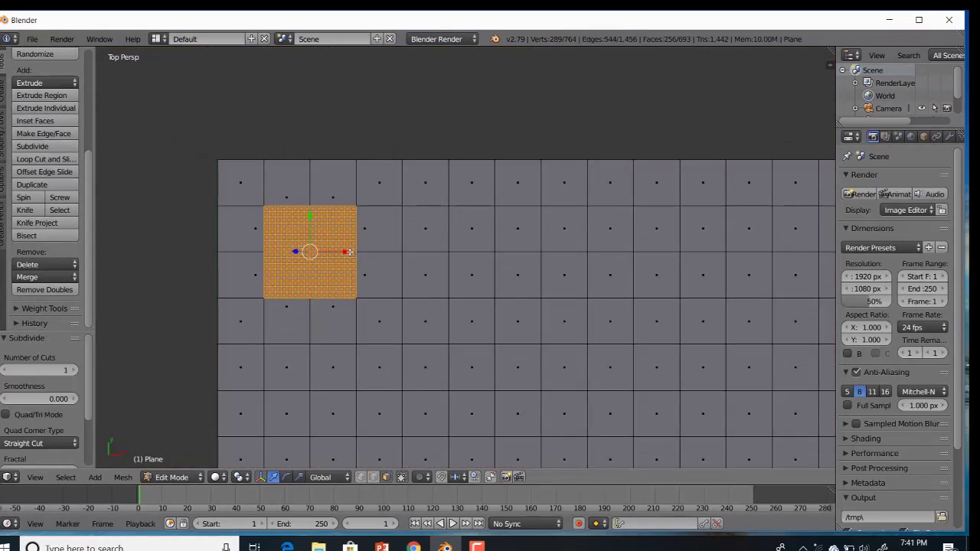
Round the subdivided block into a circle using To Sphere with factor 1, and extrude it downward by 8 units.
{"action": "key", "text": "shift+alt+s"}
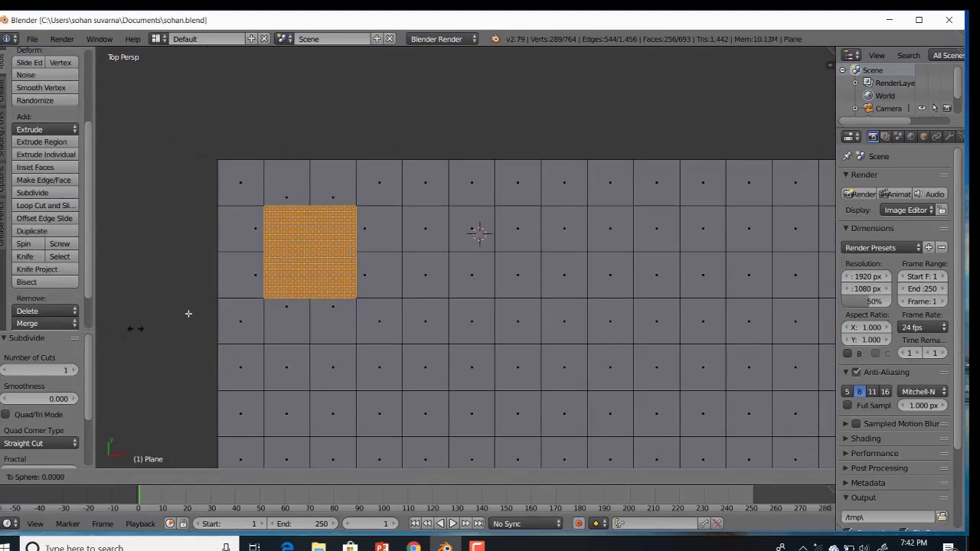
{"action": "left_click", "coordinate": [801, 73]}
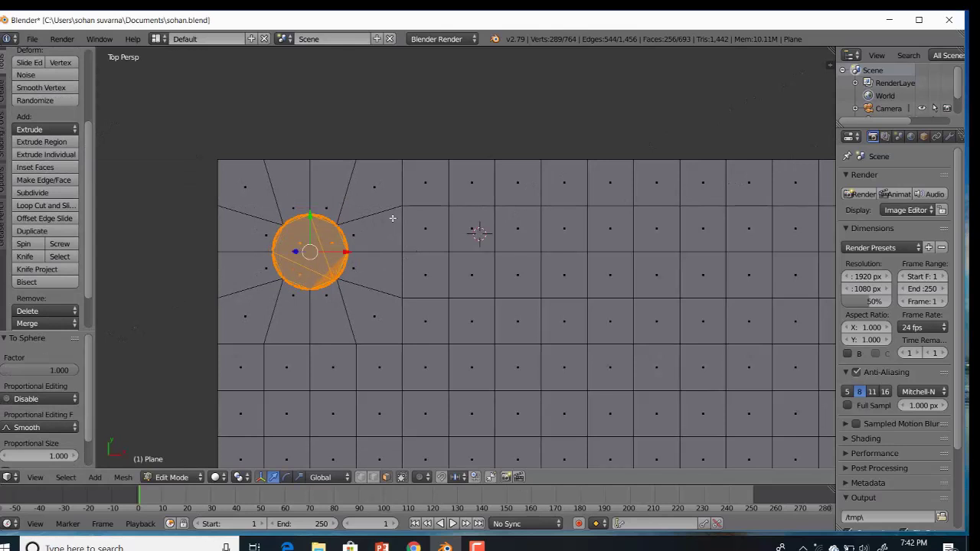
{"action": "key", "text": "KP_1"}
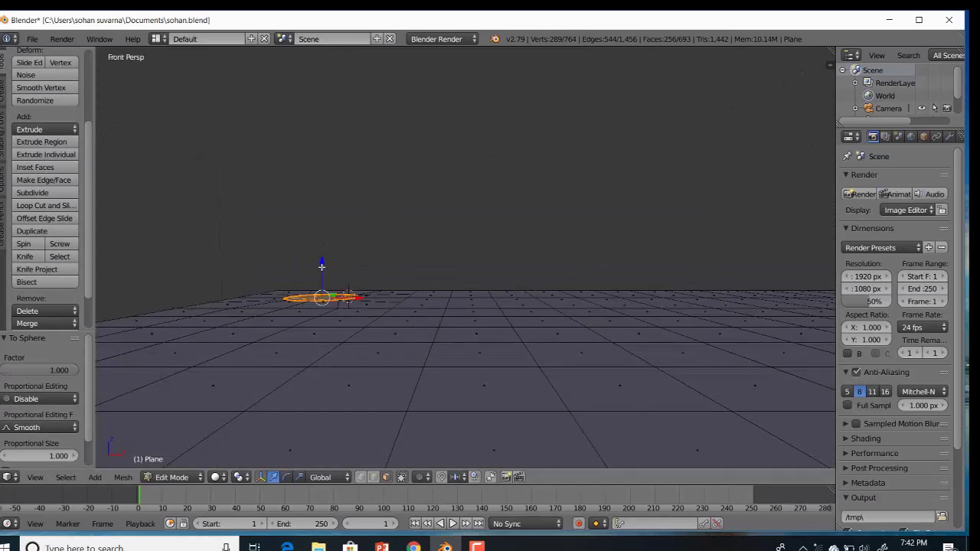
{"action": "key", "text": "e"}
{"action": "key", "text": "Return"}
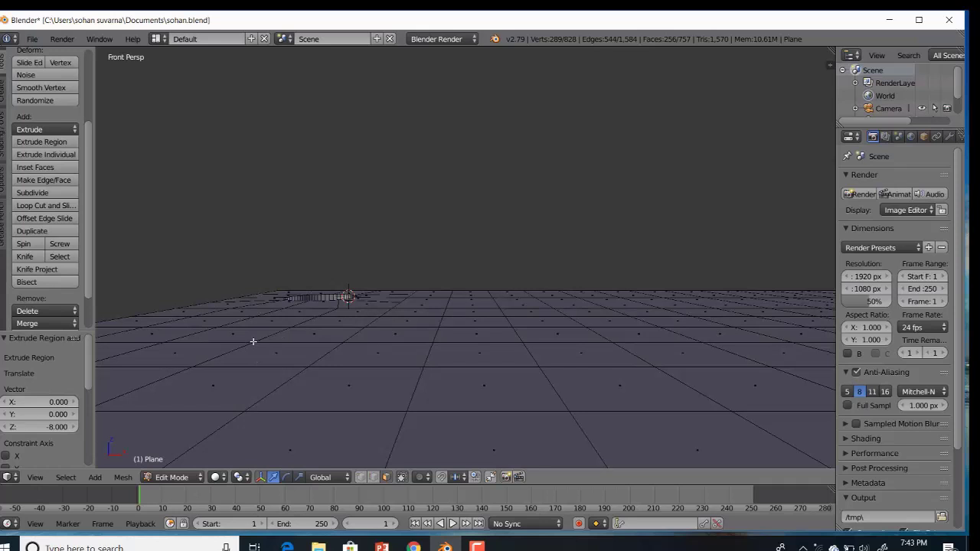
In top orthographic view, knife-cut an edge from the pocket's upper-right rim to the nearby grid vertex level with the pocket's centre.
{"action": "key", "text": "KP_7"}
{"action": "key", "text": "KP_5"}
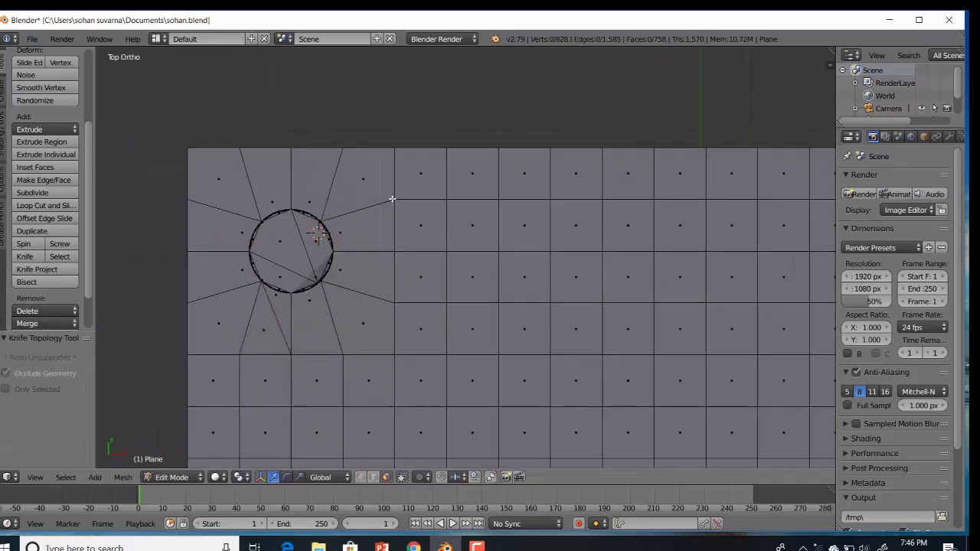
{"action": "key", "text": "k"}
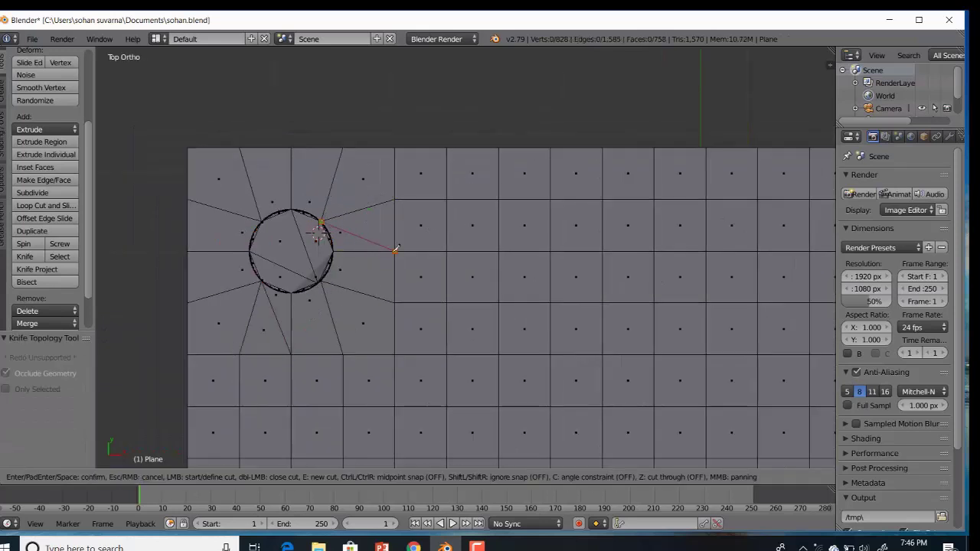
{"action": "key", "text": "Return"}
Extrude the two outermost rows of faces along the plane's upper and left sides, around the pocket, upward by 2 units.
{"action": "key", "text": "c"}
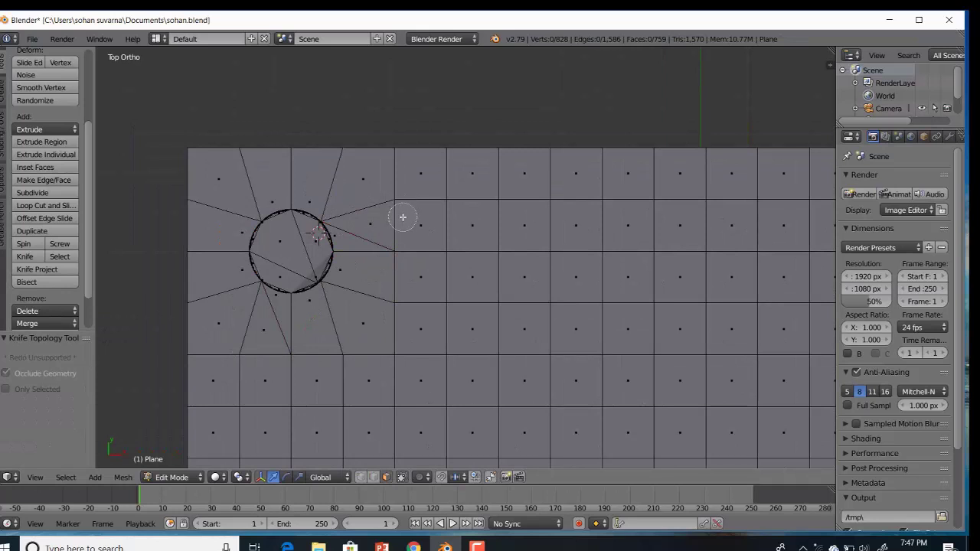
{"action": "mouse_move", "coordinate": [734, 175]}
{"action": "left_mouse_down"}
{"action": "mouse_move", "coordinate": [789, 200]}
{"action": "mouse_move", "coordinate": [368, 203]}
{"action": "mouse_move", "coordinate": [215, 234]}
{"action": "mouse_move", "coordinate": [233, 325]}
{"action": "mouse_move", "coordinate": [271, 339]}
{"action": "left_mouse_up"}
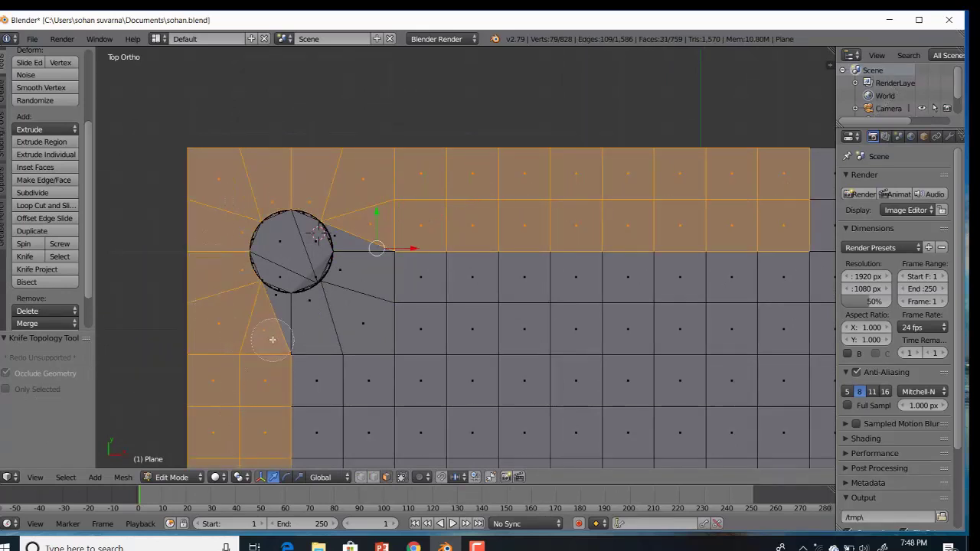
{"action": "right_click", "coordinate": [371, 284]}
{"action": "scroll", "coordinate": [383, 286], "scroll_direction": "down", "scroll_amount": 5}
{"action": "middle_click_drag", "start_coordinate": [541, 303], "coordinate": [403, 193], "text": "shift"}
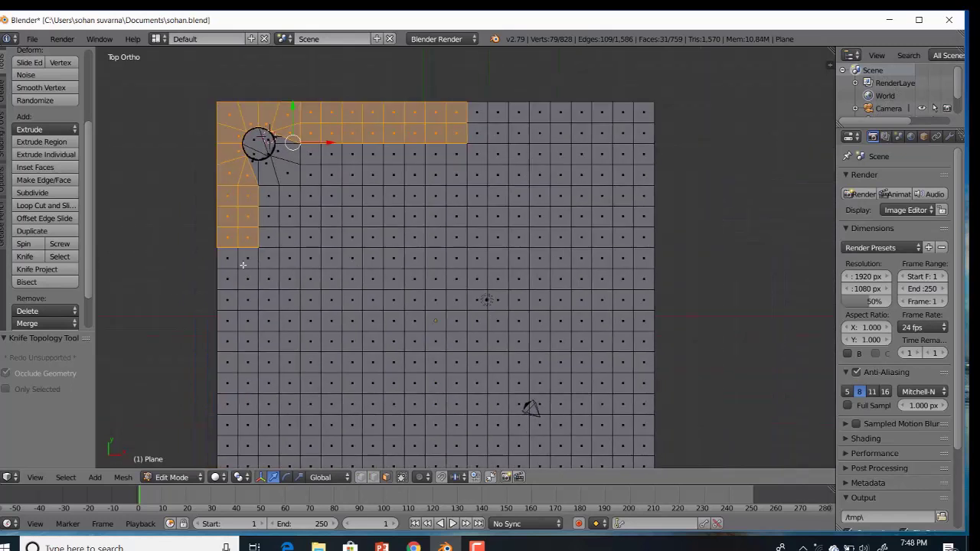
{"action": "left_click_drag", "start_coordinate": [239, 281], "coordinate": [240, 455]}
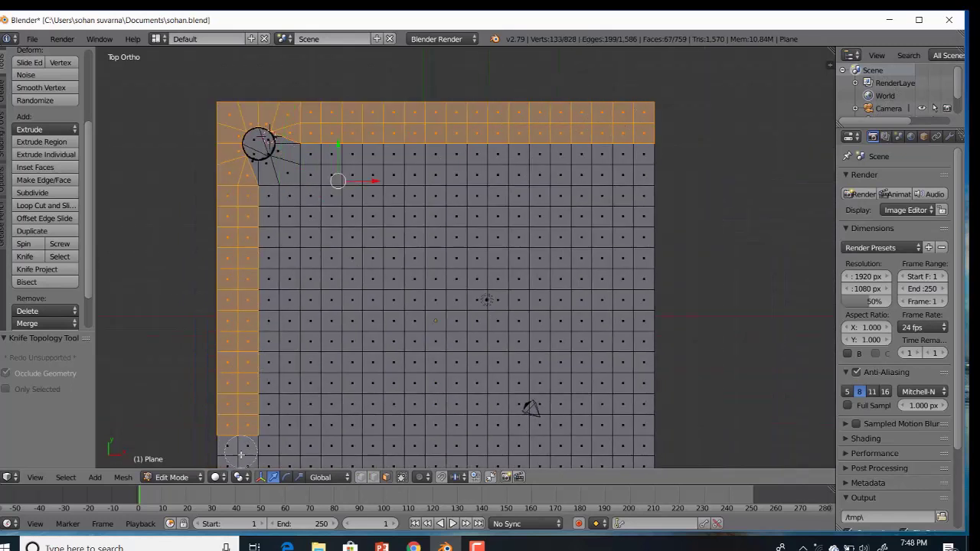
{"action": "scroll", "coordinate": [497, 195], "scroll_direction": "down", "scroll_amount": 2}
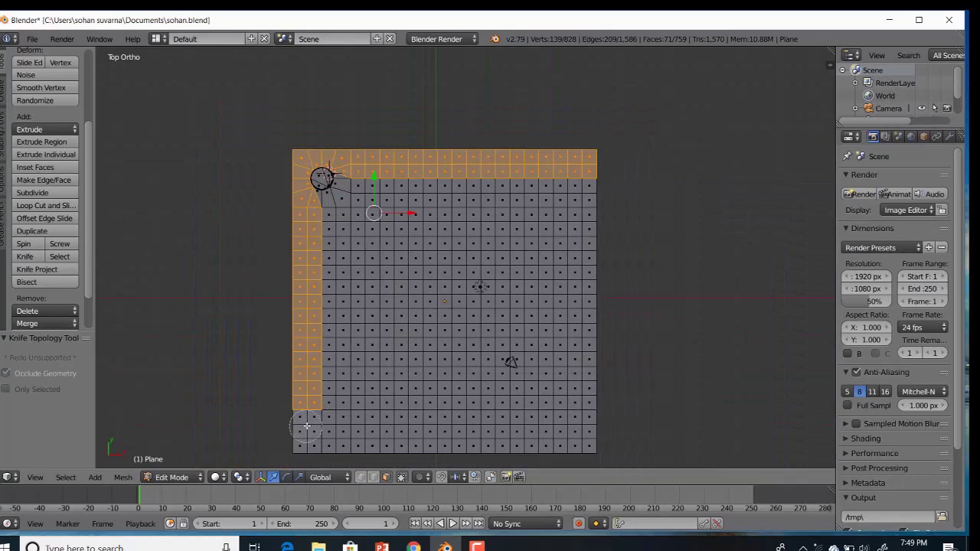
{"action": "key", "text": "KP_1"}
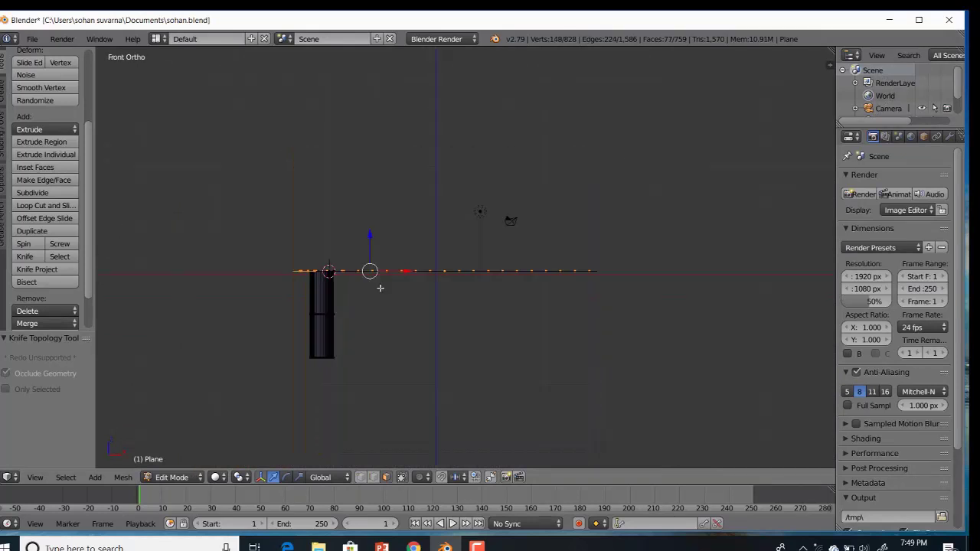
{"action": "left_click", "coordinate": [370, 238]}
{"action": "type", "text": "e2"}
{"action": "key", "text": "Return"}
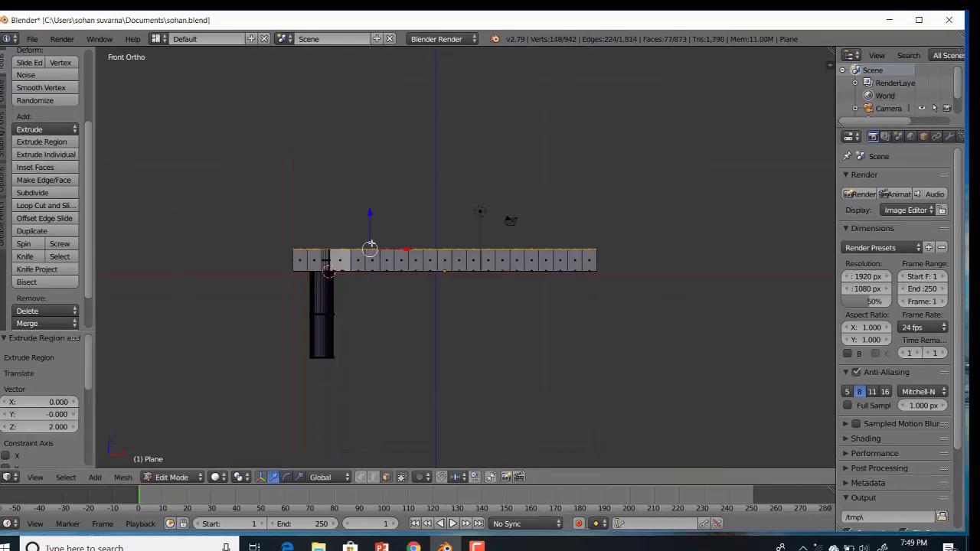
Return to Object Mode and switch the render engine to Cycles Render.
{"action": "key", "text": "Tab"}
{"action": "middle_click_drag", "start_coordinate": [371, 243], "coordinate": [405, 257]}
{"action": "key", "text": "KP_1"}
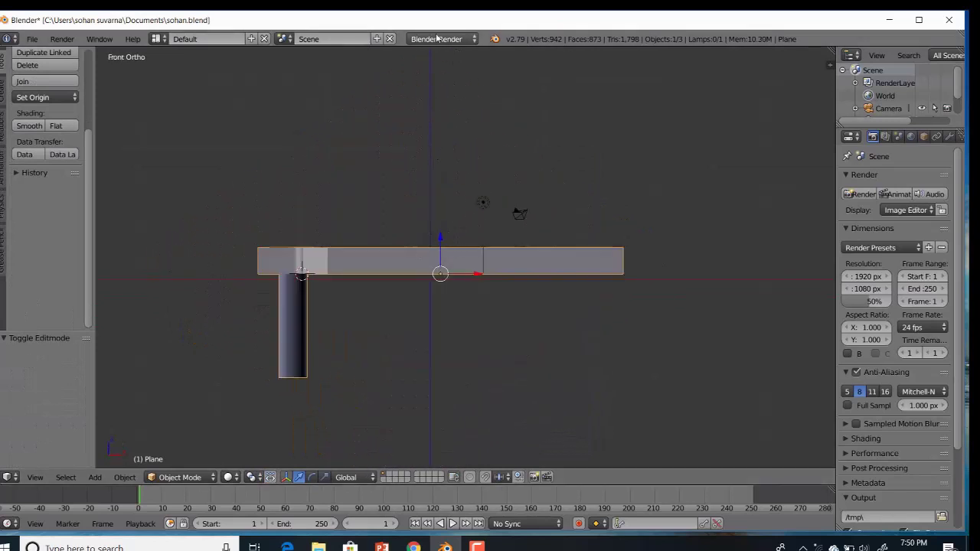
{"action": "left_click", "coordinate": [443, 38]}
{"action": "left_click", "coordinate": [452, 83]}
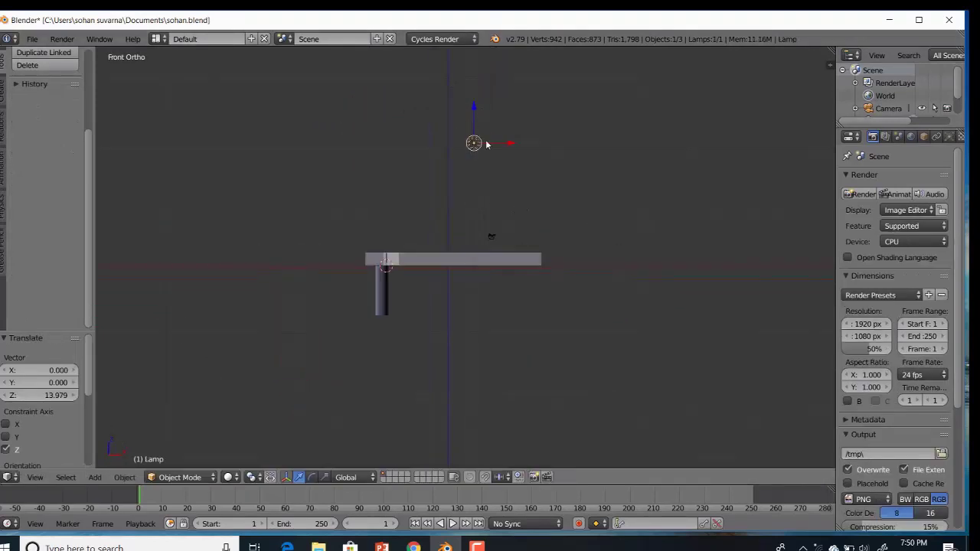
Move the lamp along X and Y so it sits above the middle of the table.
{"action": "left_click_drag", "start_coordinate": [511, 144], "coordinate": [485, 145]}
{"action": "key", "text": "KP_7"}
{"action": "left_click_drag", "start_coordinate": [449, 237], "coordinate": [449, 243]}
Look through the camera and give the lamp an Emission surface with a strength of 5000.
{"action": "key", "text": "KP_0"}
{"action": "scroll", "coordinate": [486, 326], "scroll_direction": "down", "scroll_amount": 1}
{"action": "scroll", "coordinate": [490, 323], "scroll_direction": "up", "scroll_amount": 2}
{"action": "key", "text": "n"}
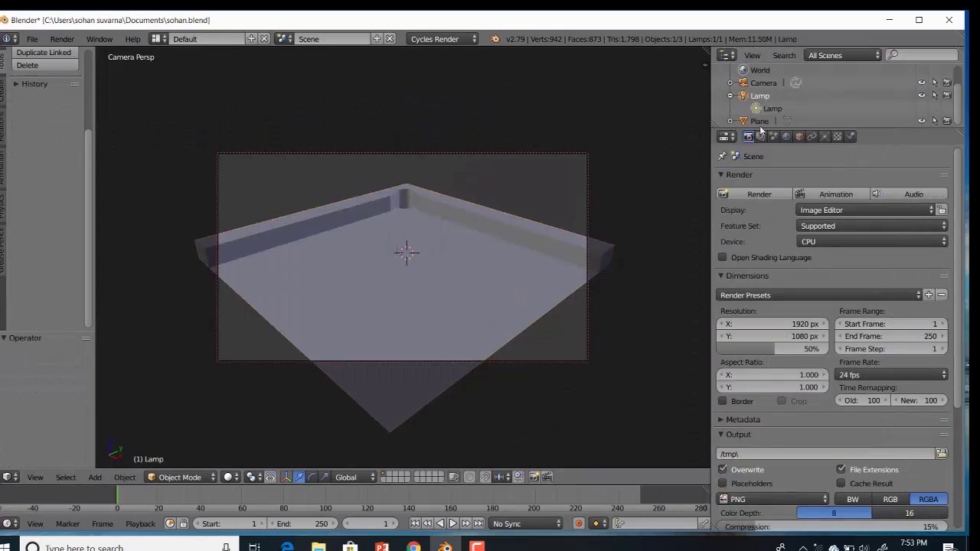
{"action": "left_click", "coordinate": [824, 136]}
{"action": "left_click", "coordinate": [886, 313]}
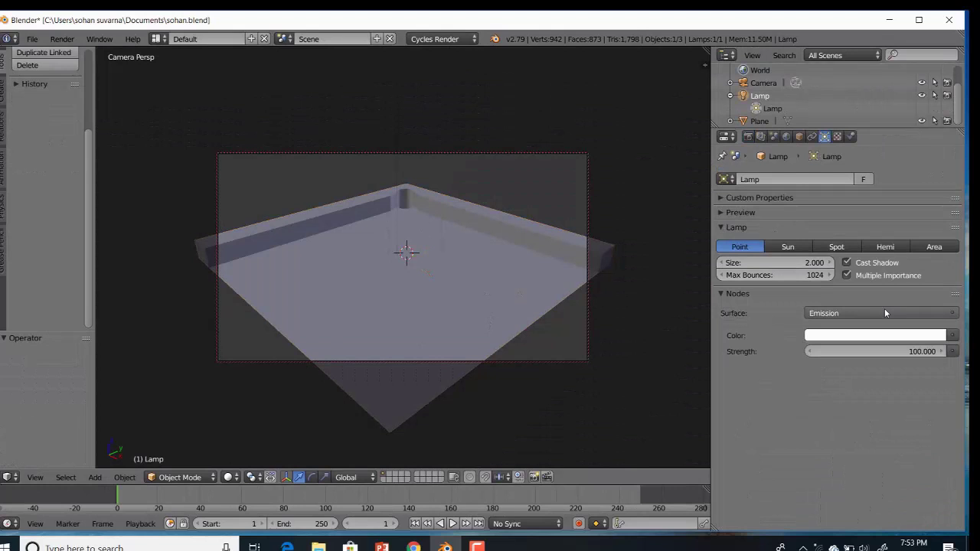
{"action": "key", "text": "Return"}
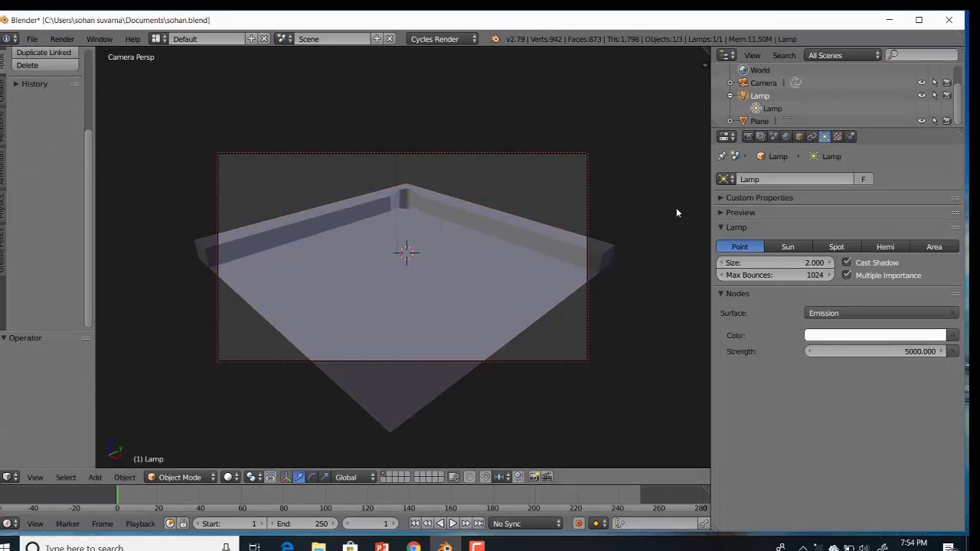
Give the table a new Diffuse BSDF material and colour it bright green in a rendered preview.
{"action": "right_click", "coordinate": [596, 220]}
{"action": "left_click", "coordinate": [850, 137]}
{"action": "left_click", "coordinate": [828, 221]}
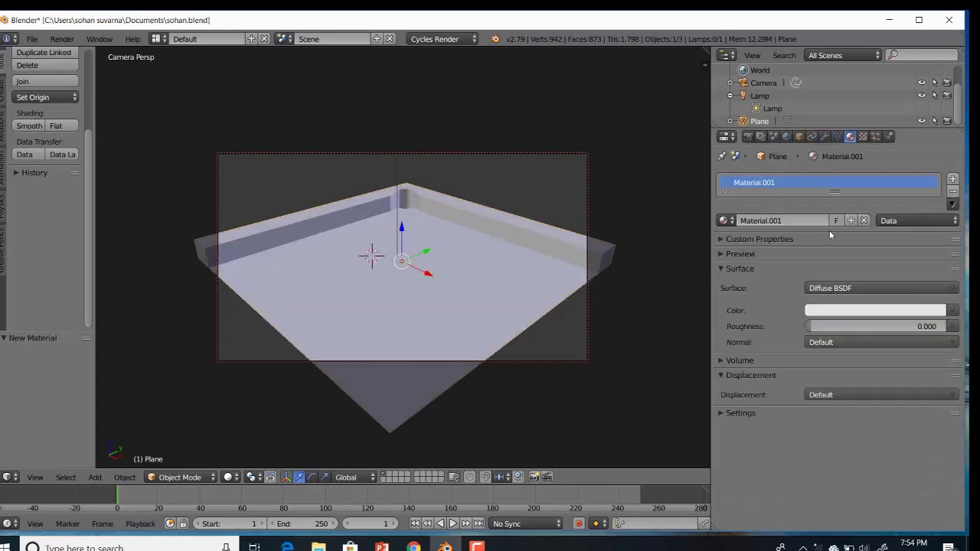
{"action": "key", "text": "shift+z"}
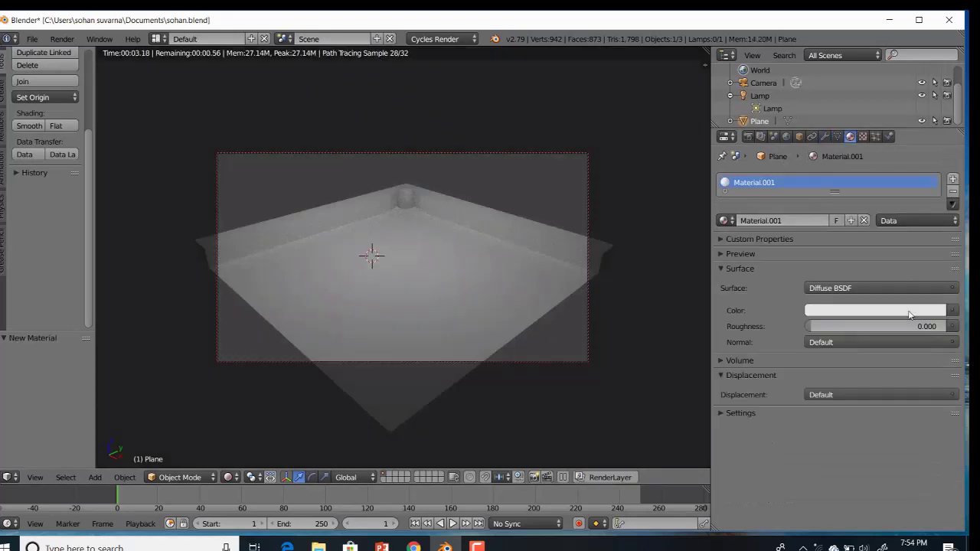
{"action": "left_click", "coordinate": [911, 314]}
{"action": "left_click", "coordinate": [837, 152]}
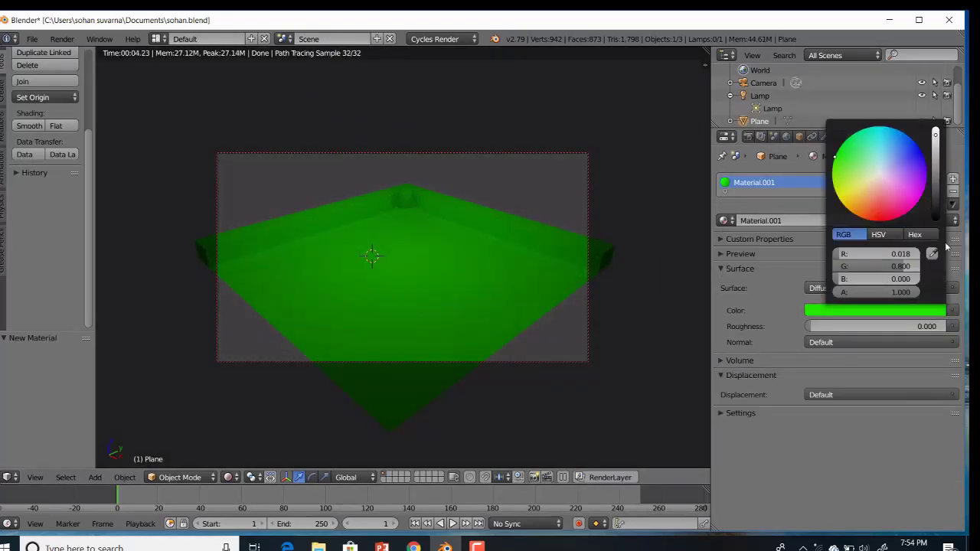
Enable nodes for the world background, set its colour to black, and leave the rendered preview.
{"action": "left_click", "coordinate": [786, 136]}
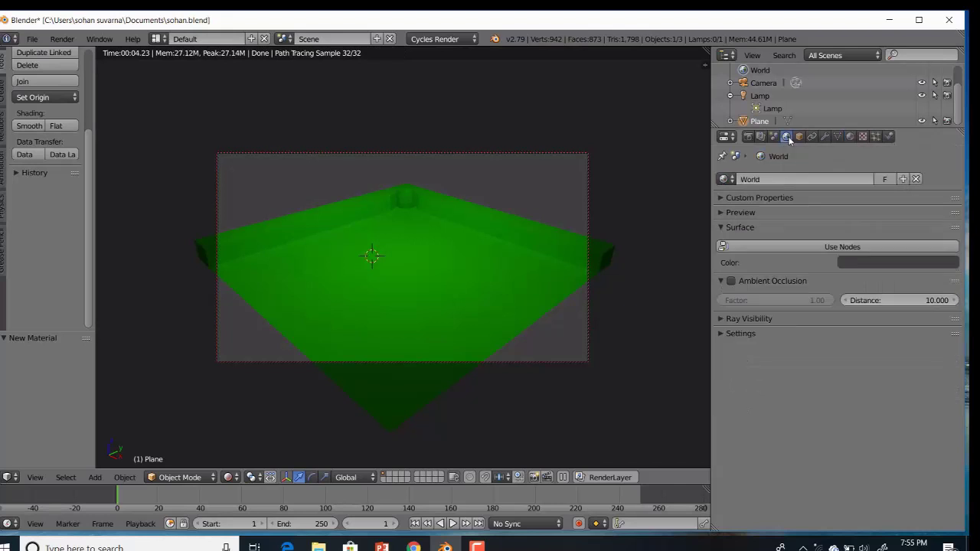
{"action": "left_click", "coordinate": [868, 265]}
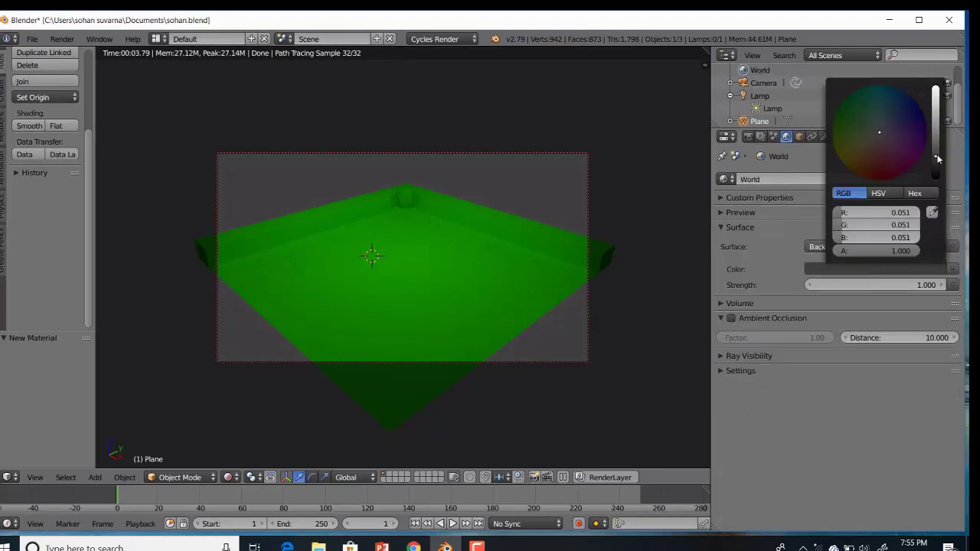
{"action": "left_click", "coordinate": [940, 180]}
{"action": "key", "text": "shift+z"}
Place the 3D cursor near the table's middle in a front view and add a UV sphere there.
{"action": "key", "text": "KP_1"}
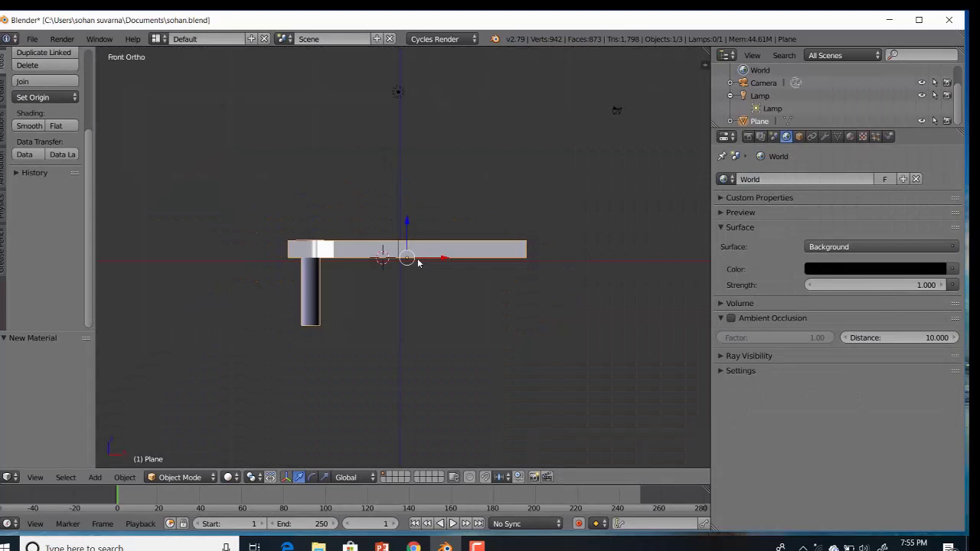
{"action": "scroll", "coordinate": [416, 254], "scroll_direction": "up", "scroll_amount": 7}
{"action": "key", "text": "shift+a"}
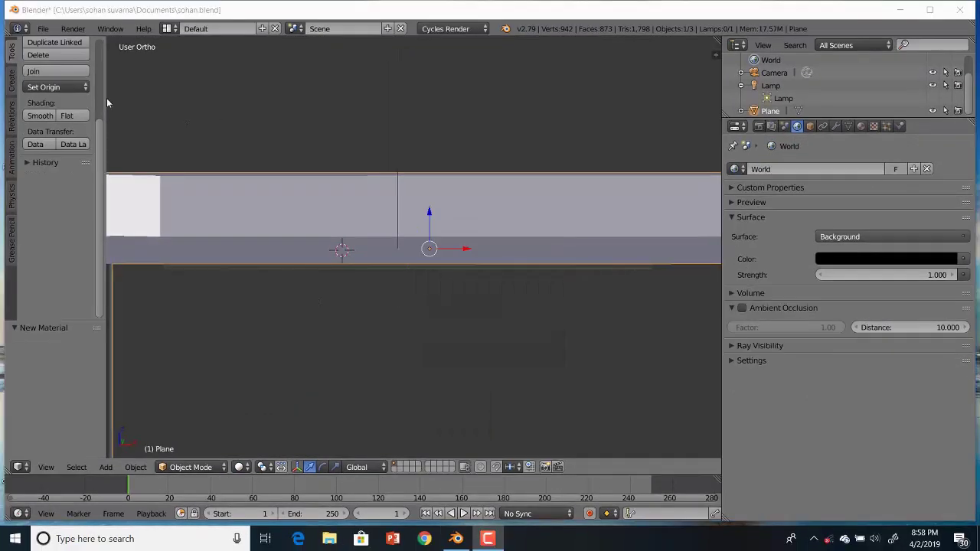
{"action": "left_click", "coordinate": [414, 244]}
{"action": "key", "text": "shift+a"}
{"action": "mouse_move", "coordinate": [413, 244]}
{"action": "left_click", "coordinate": [467, 283]}
Raise the sphere about 0.69 along Z and fine-tune its height so it rests on the table surface.
{"action": "left_click_drag", "start_coordinate": [414, 208], "coordinate": [415, 171]}
{"action": "scroll", "coordinate": [475, 222], "scroll_direction": "up", "scroll_amount": 2}
{"action": "middle_click_drag", "start_coordinate": [475, 222], "coordinate": [458, 201]}
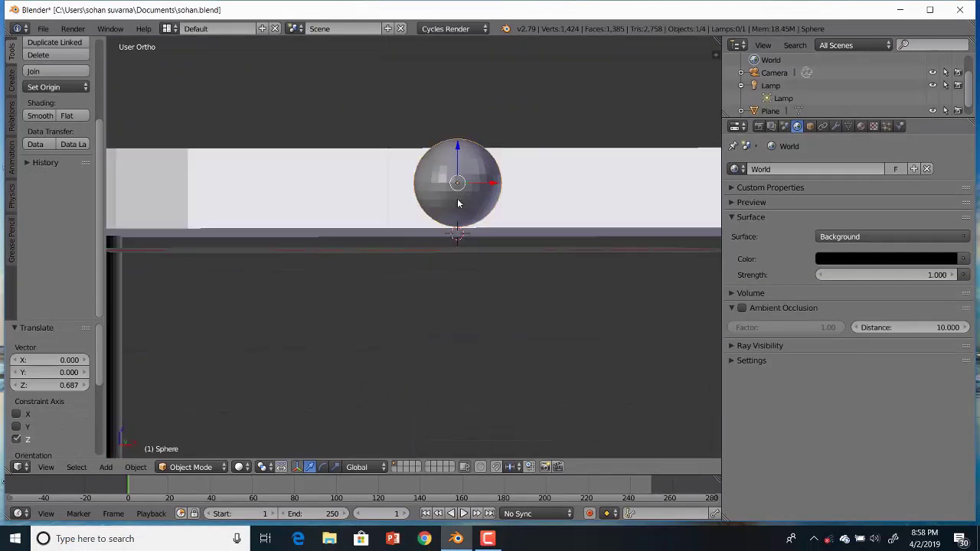
{"action": "key", "text": "KP_1"}
{"action": "left_click_drag", "start_coordinate": [419, 147], "coordinate": [419, 155]}
{"action": "left_click", "coordinate": [419, 155]}
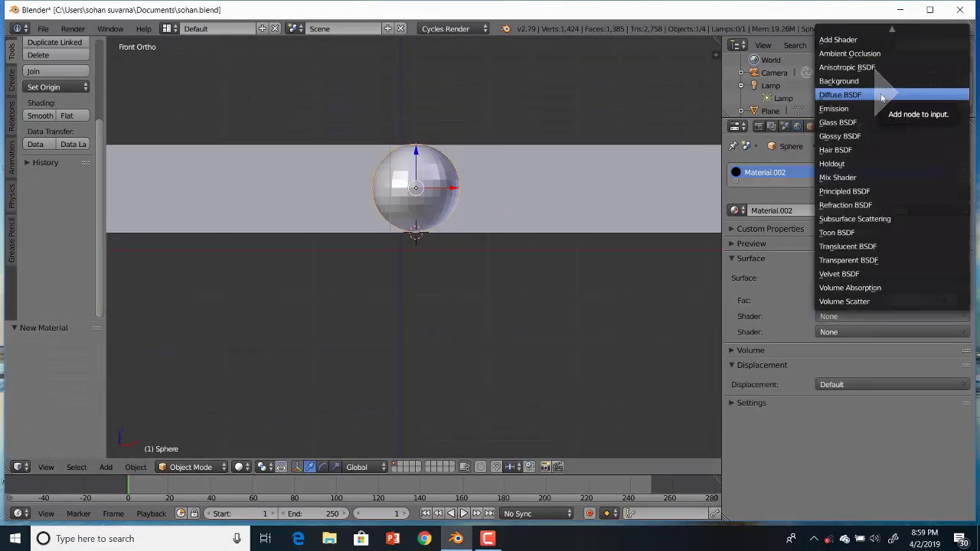
Combine a Diffuse BSDF and a Glossy BSDF in the sphere's Mix Shader material, with glossy roughness 0.
{"action": "left_click", "coordinate": [871, 237]}
{"action": "left_click", "coordinate": [835, 427]}
{"action": "type", "text": "0"}
{"action": "key", "text": "Return"}
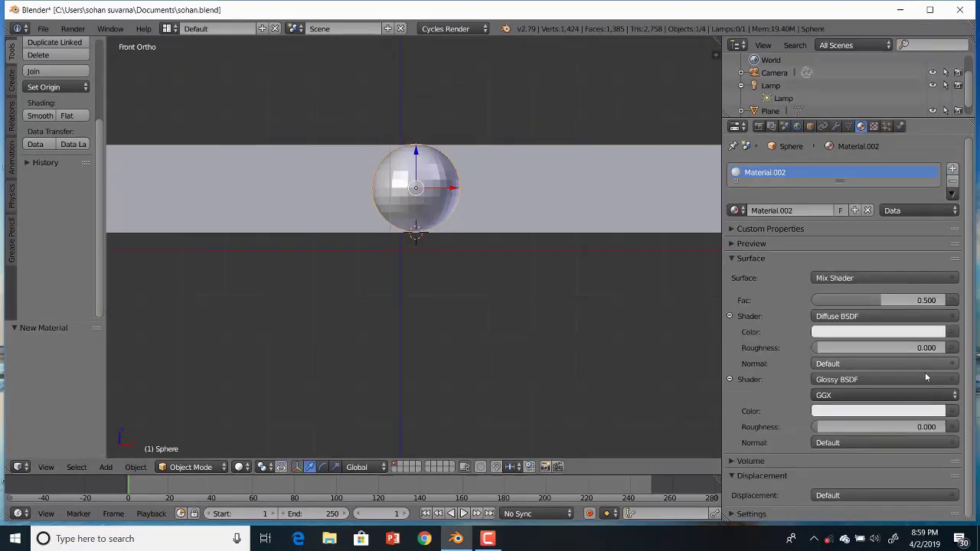
Set the sphere material's mix factor to 0.7 and rename the material white.
{"action": "left_click", "coordinate": [896, 299]}
{"action": "type", "text": "0.7"}
{"action": "key", "text": "Return"}
{"action": "left_click", "coordinate": [772, 211]}
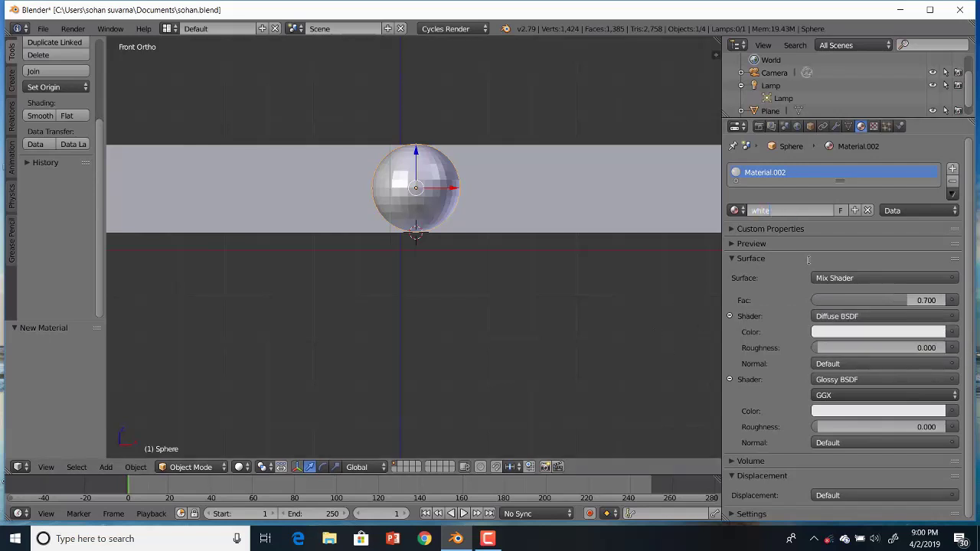
{"action": "key", "text": "Return"}
Edit the sphere's mesh in wireframe from the front and select only the horizontal band of faces around its middle.
{"action": "left_click", "coordinate": [191, 468]}
{"action": "left_click", "coordinate": [187, 435]}
{"action": "left_click", "coordinate": [226, 467]}
{"action": "left_click", "coordinate": [252, 434]}
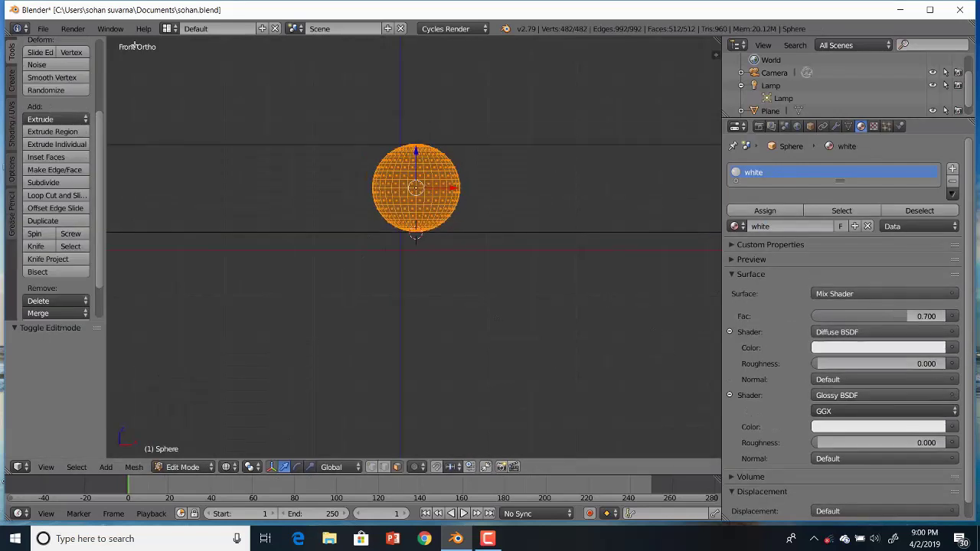
{"action": "key", "text": "KP_5"}
{"action": "left_click", "coordinate": [19, 467]}
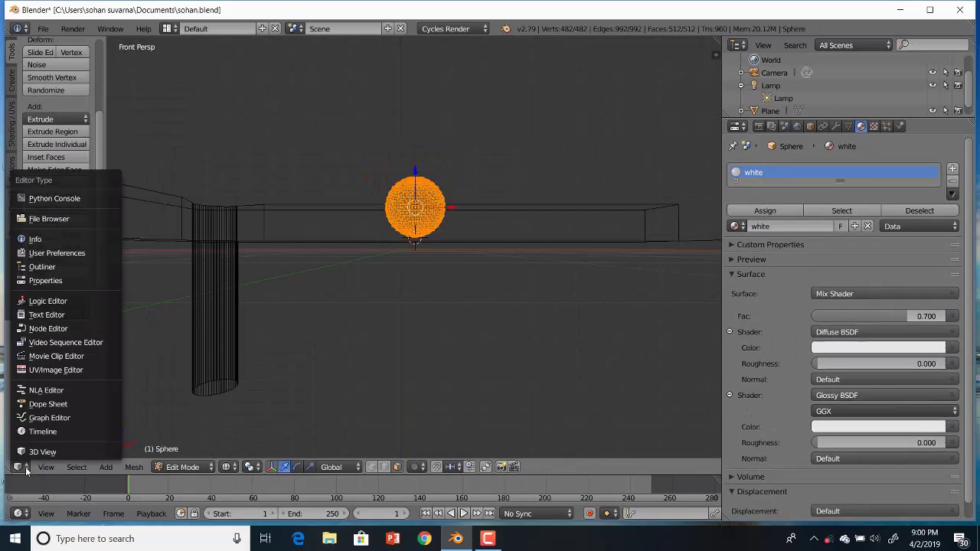
{"action": "left_click", "coordinate": [46, 467]}
{"action": "left_click", "coordinate": [86, 313]}
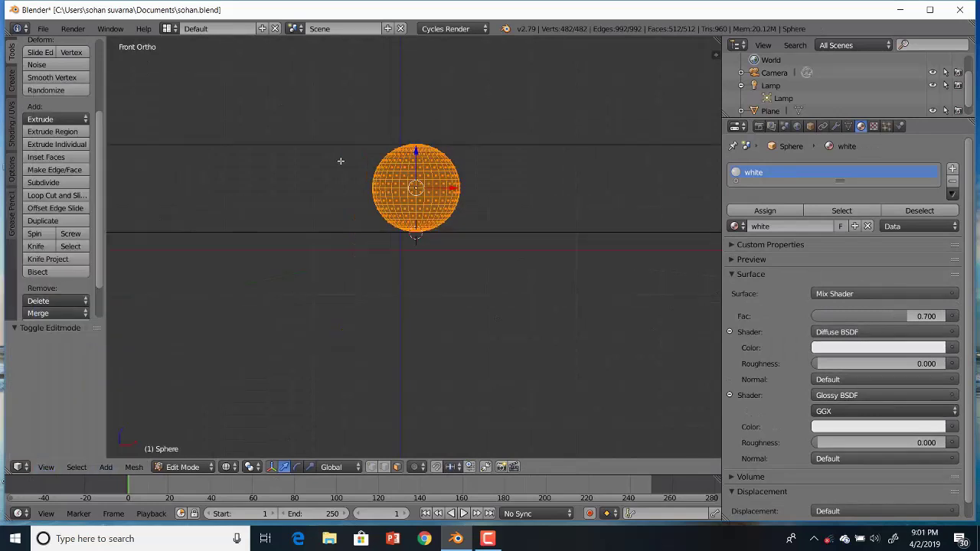
{"action": "left_click", "coordinate": [47, 467]}
{"action": "key", "text": "a"}
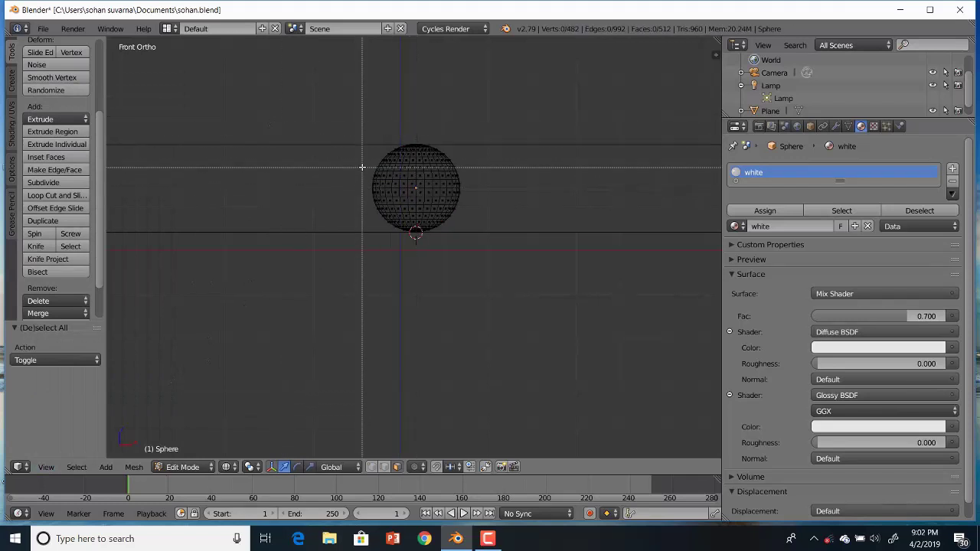
{"action": "left_click_drag", "start_coordinate": [361, 166], "coordinate": [473, 213]}
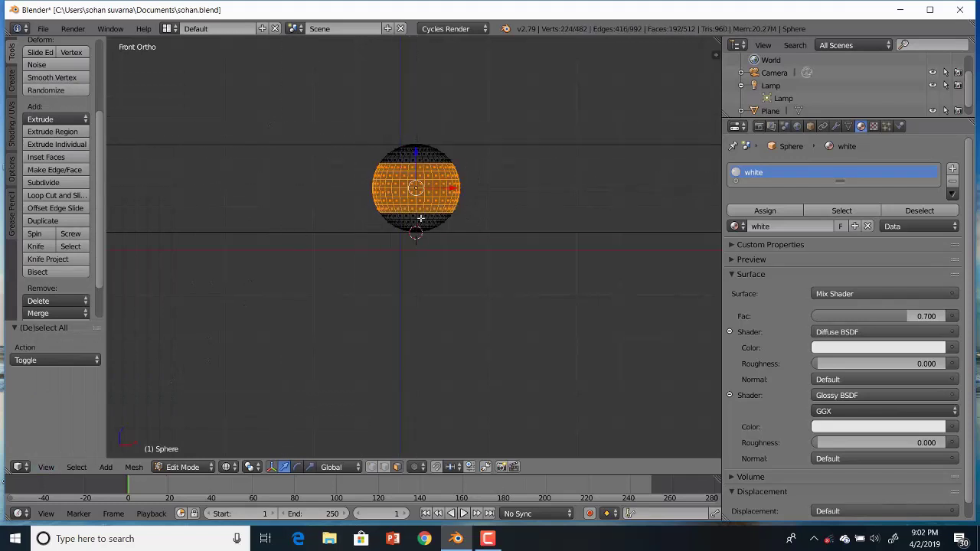
Add a second material slot to the sphere holding an independent copy of the white material, named blue.
{"action": "left_click", "coordinate": [953, 167]}
{"action": "left_click", "coordinate": [740, 256]}
{"action": "left_click", "coordinate": [770, 305]}
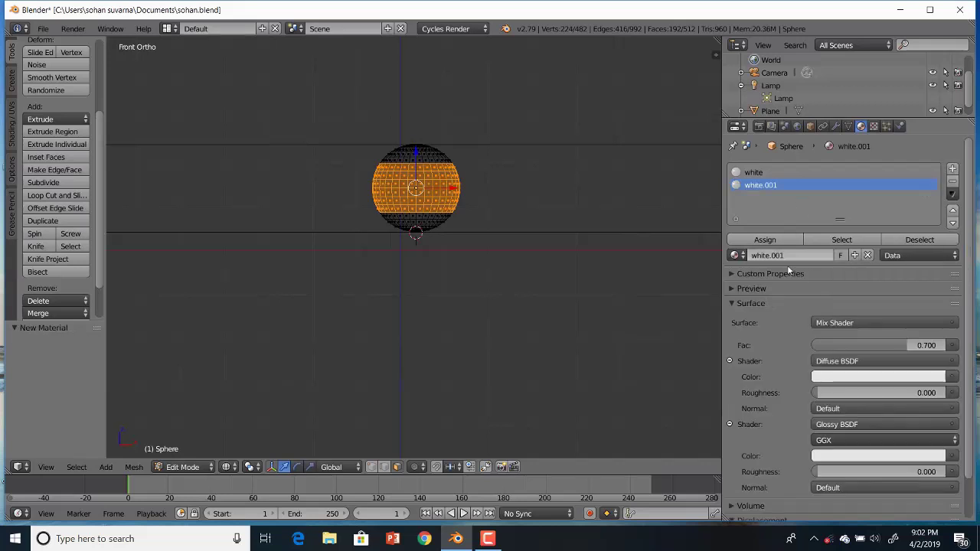
Set the blue material's Diffuse BSDF colour to hex 001EE7 and copy the code.
{"action": "left_click", "coordinate": [879, 377]}
{"action": "mouse_move", "coordinate": [912, 220]}
{"action": "left_mouse_down"}
{"action": "mouse_move", "coordinate": [910, 205]}
{"action": "mouse_move", "coordinate": [918, 213]}
{"action": "left_mouse_up"}
{"action": "left_click", "coordinate": [916, 301]}
{"action": "left_click", "coordinate": [890, 320]}
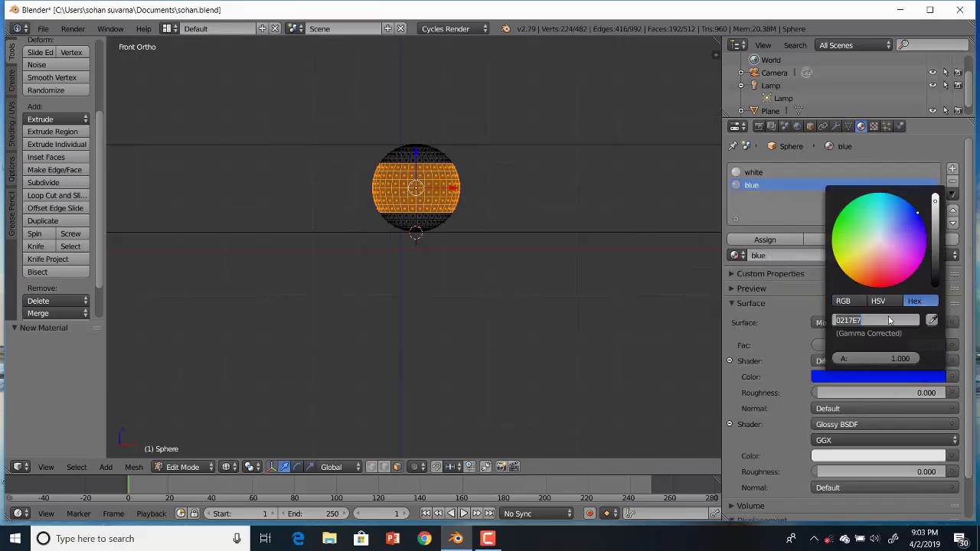
{"action": "type", "text": "001ee7"}
{"action": "key", "text": "BackSpace"}
{"action": "key", "text": "BackSpace"}
{"action": "key", "text": "BackSpace"}
{"action": "key", "text": "Caps_Lock"}
{"action": "type", "text": "EE7"}
{"action": "key", "text": "ctrl+c"}
{"action": "key", "text": "Return"}
Paste hex 001EE7 as the blue material's Glossy BSDF colour and its viewport colour.
{"action": "left_click", "coordinate": [851, 456]}
{"action": "left_click", "coordinate": [856, 400]}
{"action": "key", "text": "ctrl+v"}
{"action": "key", "text": "Return"}
{"action": "scroll", "coordinate": [796, 335], "scroll_direction": "down", "scroll_amount": 2}
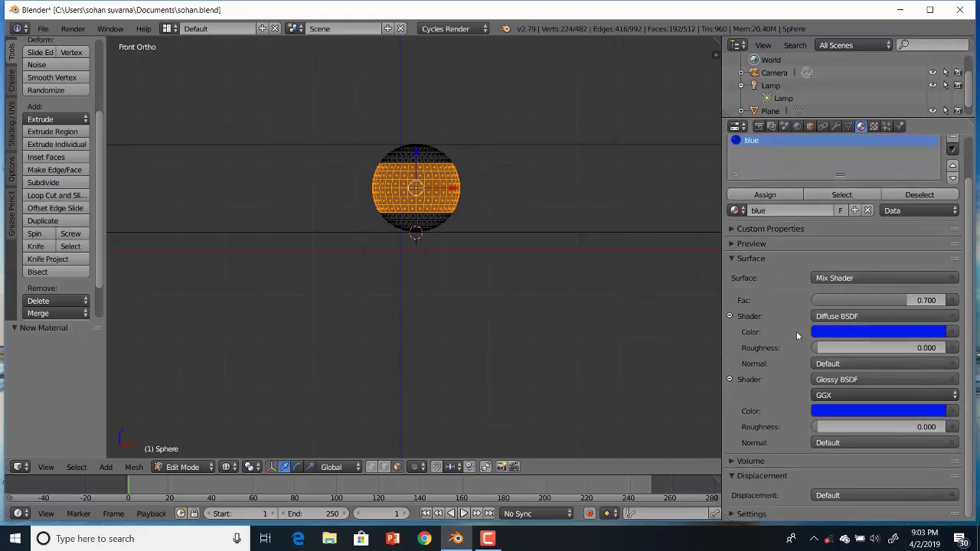
{"action": "scroll", "coordinate": [796, 330], "scroll_direction": "down", "scroll_amount": 6}
{"action": "left_click", "coordinate": [783, 468]}
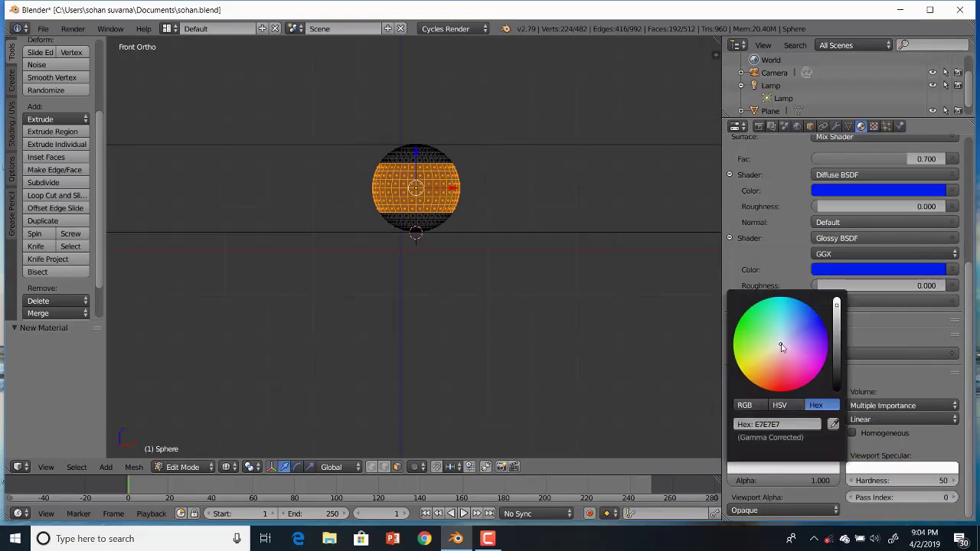
{"action": "key", "text": "ctrl+v"}
Assign the blue material to the selected middle band and return to Object Mode with solid shading.
{"action": "scroll", "coordinate": [892, 420], "scroll_direction": "up", "scroll_amount": 8}
{"action": "left_click", "coordinate": [775, 240]}
{"action": "key", "text": "Tab"}
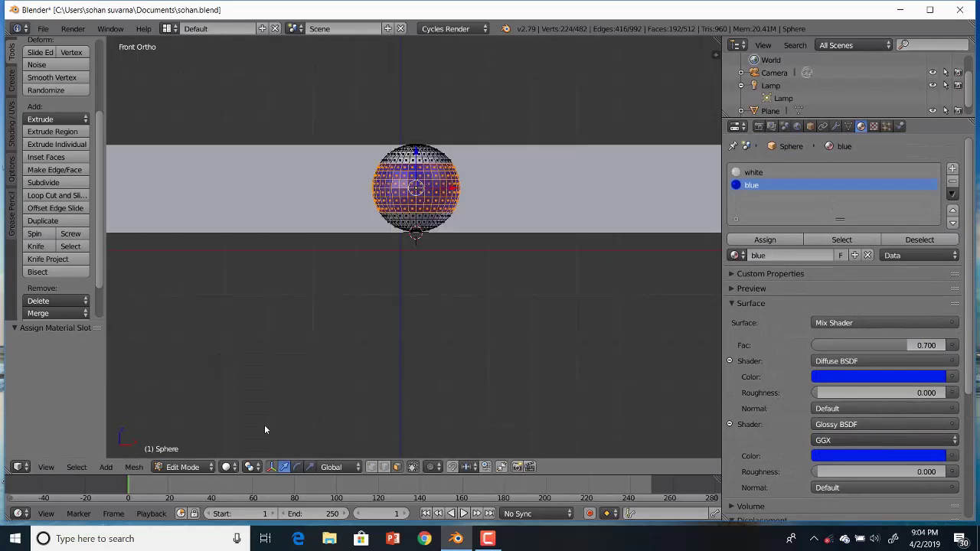
Add a Subdivision Surface modifier with 3 view and 3 render subdivisions to the ball, apply it, and shade the ball smooth.
{"action": "left_click", "coordinate": [836, 127]}
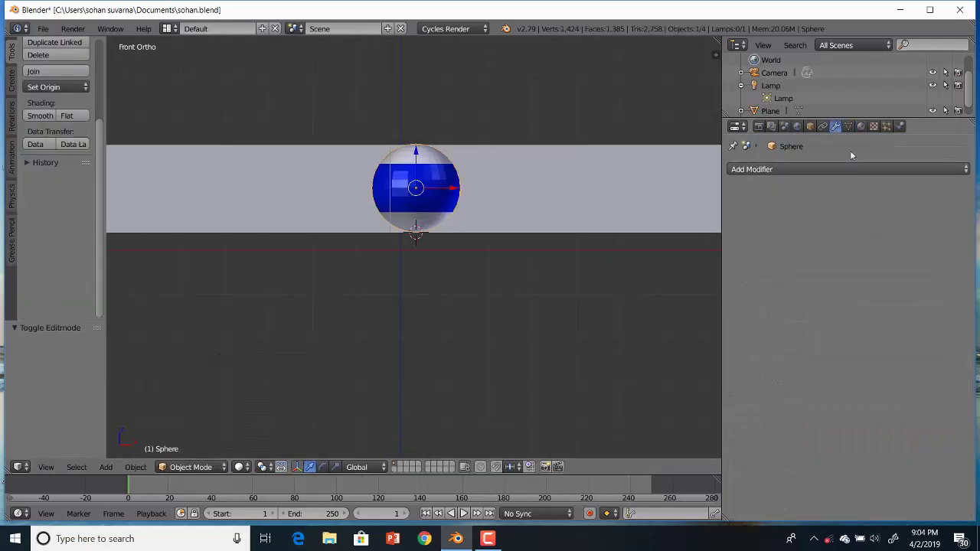
{"action": "left_click", "coordinate": [848, 169]}
{"action": "left_click", "coordinate": [720, 384]}
{"action": "left_click", "coordinate": [840, 252]}
{"action": "left_click", "coordinate": [840, 253]}
{"action": "left_click", "coordinate": [840, 267]}
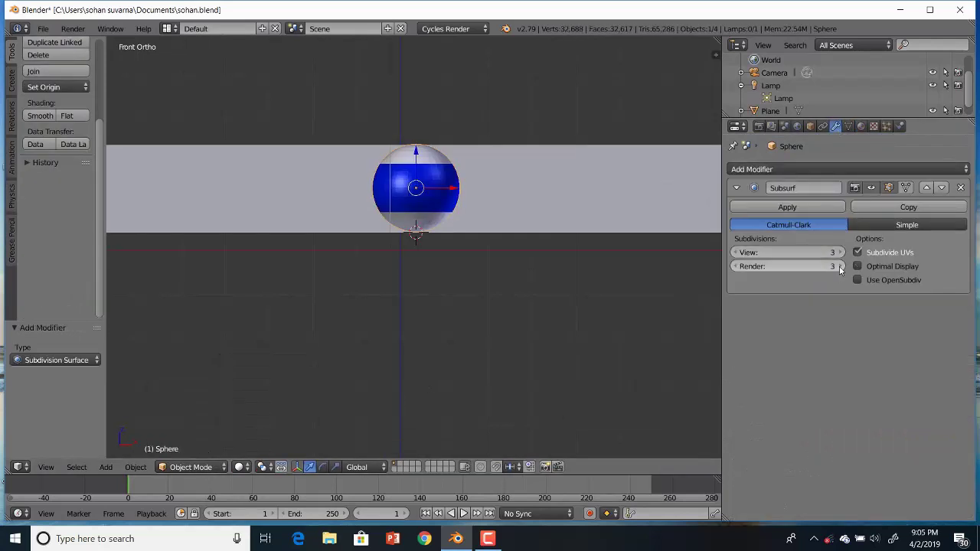
{"action": "left_click", "coordinate": [788, 207]}
{"action": "left_click", "coordinate": [40, 116]}
Duplicate the striped ball about 2.14 along negative Y in a side view and remove the blue material slot from the copy.
{"action": "key", "text": "KP_3"}
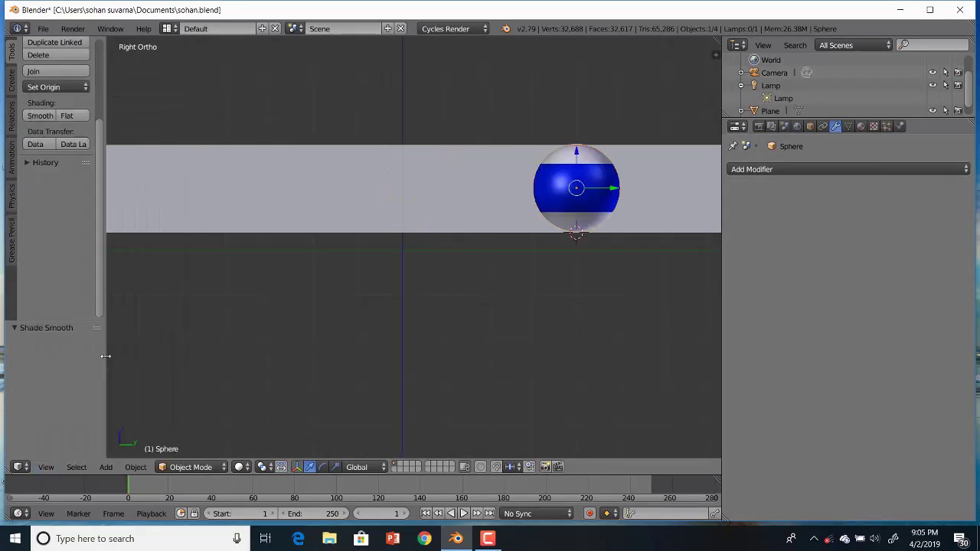
{"action": "key", "text": "shift+d"}
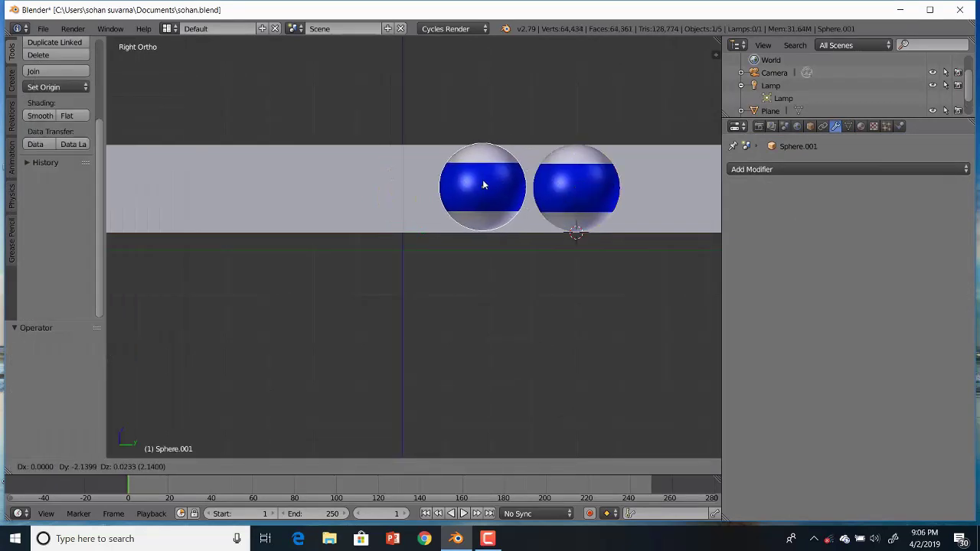
{"action": "left_click", "coordinate": [481, 185]}
{"action": "left_click", "coordinate": [861, 127]}
{"action": "left_click", "coordinate": [953, 182]}
{"action": "left_click", "coordinate": [587, 190]}
Duplicate the striped ball twice along negative Y past the white ball, placing the second copy about 1.93 beyond the first.
{"action": "right_click", "coordinate": [573, 182]}
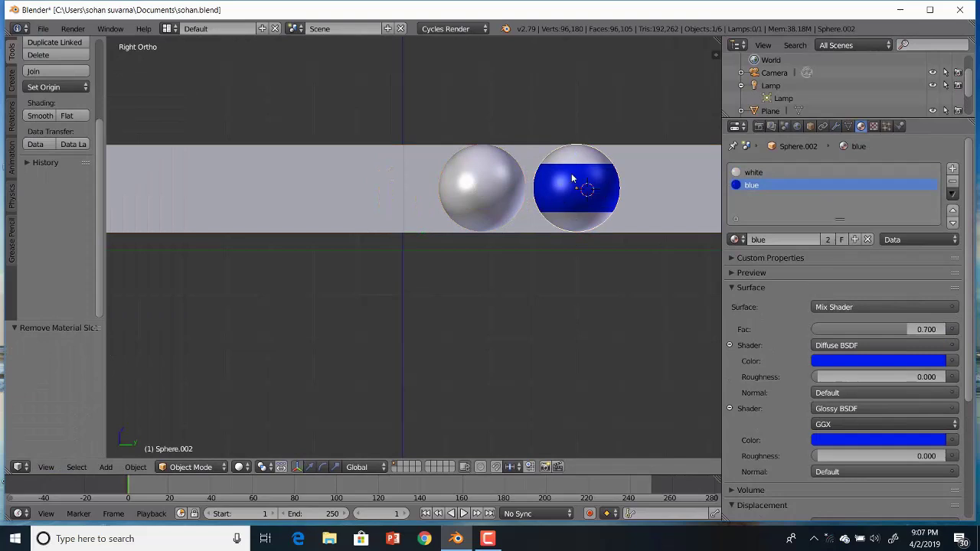
{"action": "key", "text": "shift+d"}
{"action": "left_click", "coordinate": [337, 181]}
{"action": "key", "text": "shift+d"}
{"action": "left_click", "coordinate": [259, 188]}
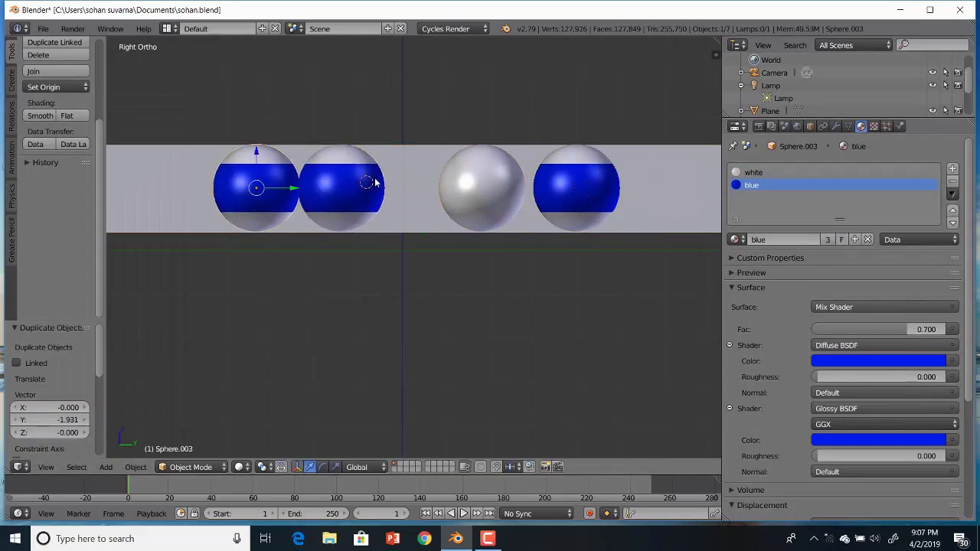
{"action": "right_click", "coordinate": [341, 188]}
{"action": "left_click", "coordinate": [953, 182]}
{"action": "key", "text": "ctrl+z"}
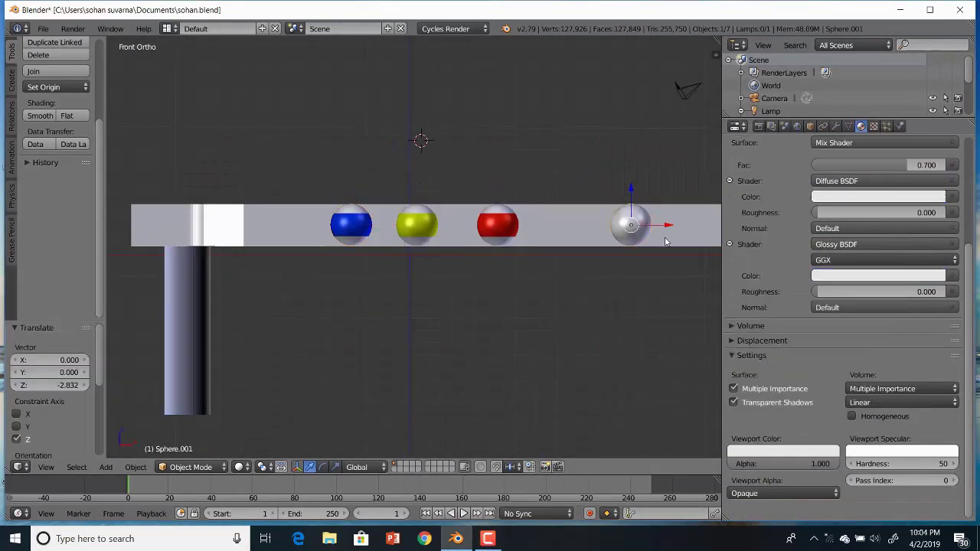
Make the red-striped ball an active rigid body with bounciness 0.5, collision margin 0.01 and deactivation enabled.
{"action": "right_click", "coordinate": [501, 229]}
{"action": "left_click", "coordinate": [900, 126]}
{"action": "left_click", "coordinate": [907, 227]}
{"action": "scroll", "coordinate": [881, 288], "scroll_direction": "down", "scroll_amount": 1}
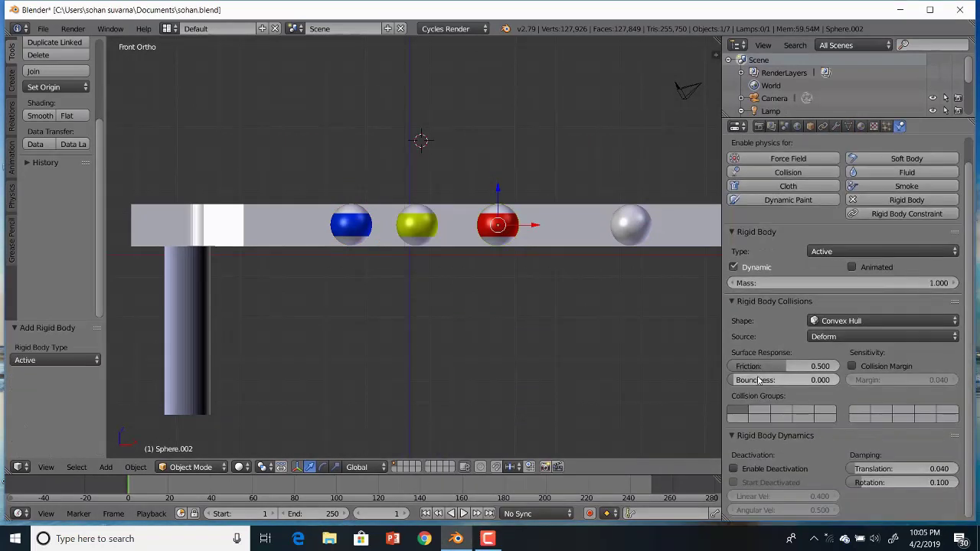
{"action": "left_click", "coordinate": [863, 366]}
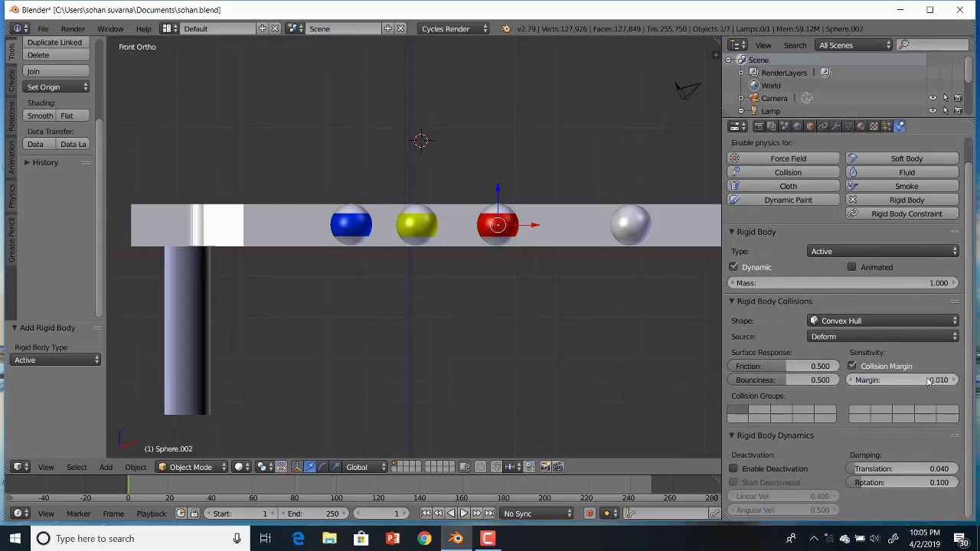
{"action": "left_click", "coordinate": [734, 468]}
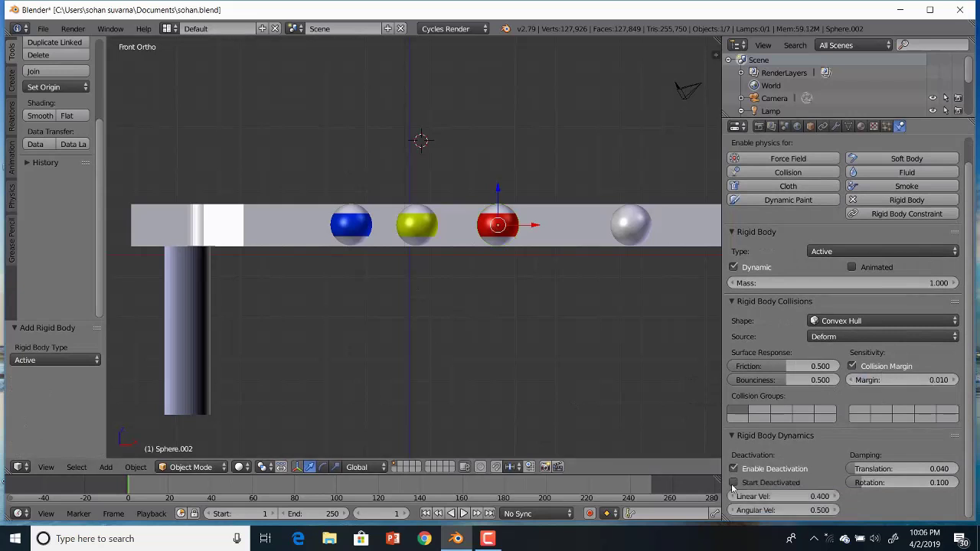
Make the yellow-striped ball an active rigid body with bounciness 0.5, collision margin 0.01, and deactivation enabled from the start.
{"action": "right_click", "coordinate": [416, 224]}
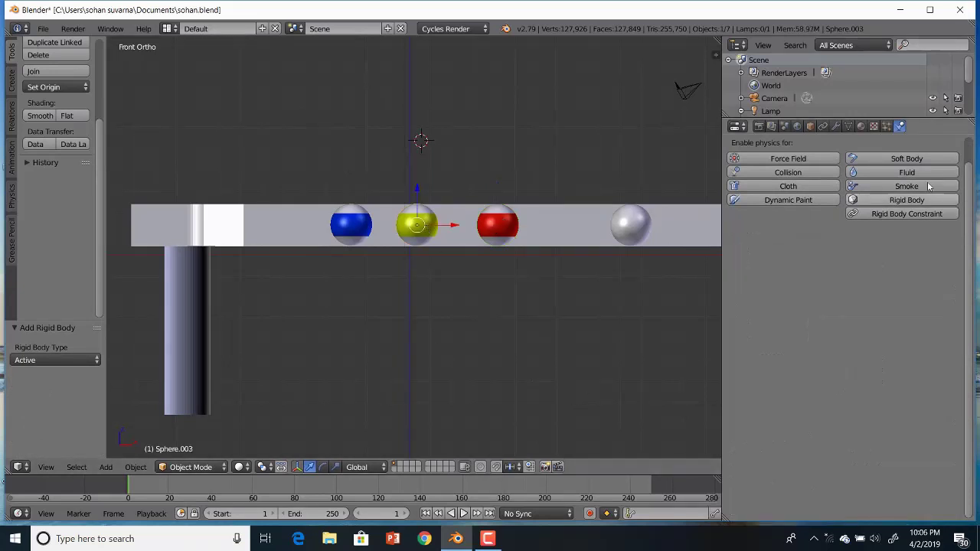
{"action": "left_click", "coordinate": [941, 381]}
{"action": "left_click", "coordinate": [781, 469]}
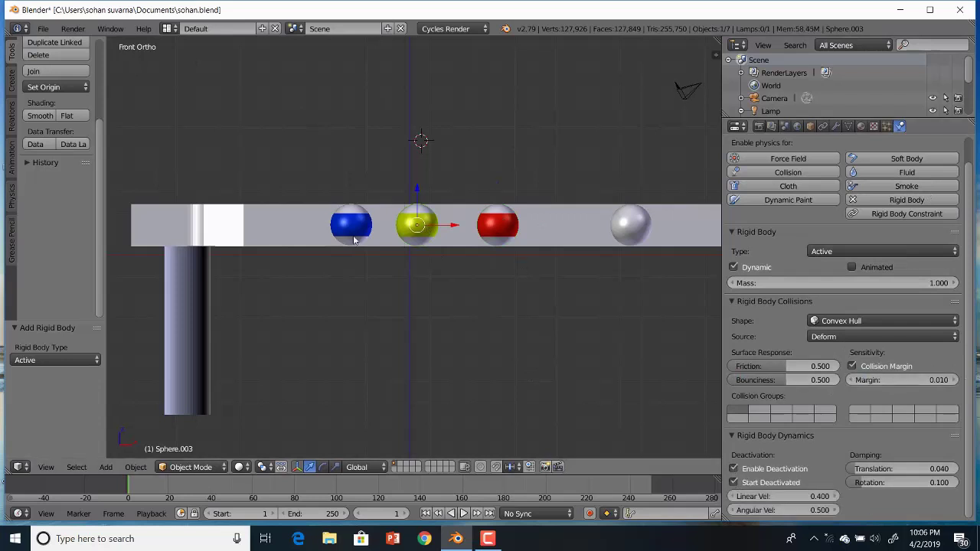
Make the blue-striped ball an active rigid body with collision margin 0.01, deactivation enabled and Start Deactivated on.
{"action": "right_click", "coordinate": [353, 232]}
{"action": "left_click", "coordinate": [907, 200]}
{"action": "left_click", "coordinate": [853, 366]}
{"action": "left_click", "coordinate": [935, 380]}
{"action": "type", "text": "0.01"}
{"action": "left_click", "coordinate": [786, 469]}
{"action": "left_click", "coordinate": [786, 484]}
Make the white ball an active rigid body with bounciness 0.5 and collision margin 0.01, without deactivation.
{"action": "right_click", "coordinate": [630, 224]}
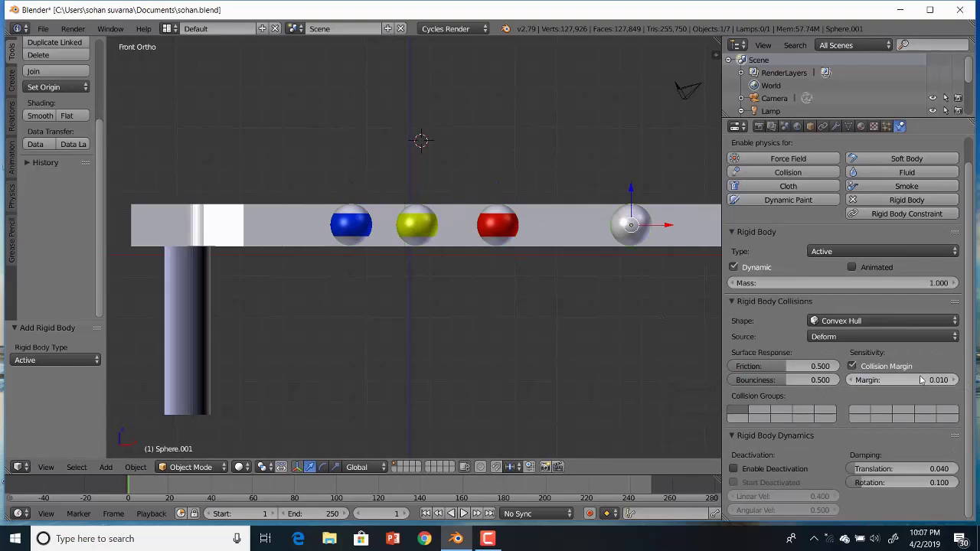
Make the table a passive rigid body with friction 0, bounciness 1 and collision margin 0.01.
{"action": "right_click", "coordinate": [521, 239]}
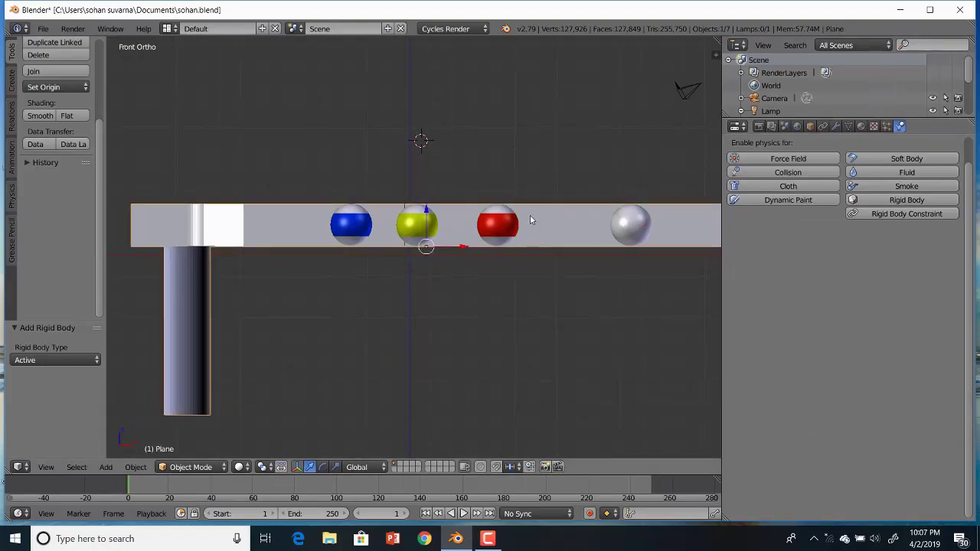
{"action": "middle_click_drag", "start_coordinate": [484, 247], "coordinate": [518, 284]}
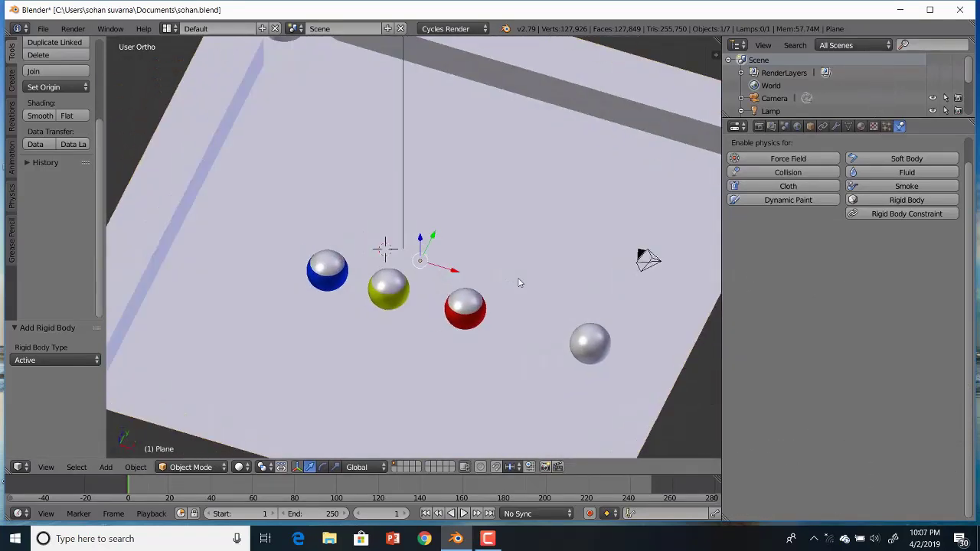
{"action": "left_click", "coordinate": [907, 200]}
{"action": "middle_click_drag", "start_coordinate": [636, 302], "coordinate": [597, 268]}
{"action": "left_click", "coordinate": [852, 350]}
{"action": "left_click", "coordinate": [928, 364]}
{"action": "type", "text": "0"}
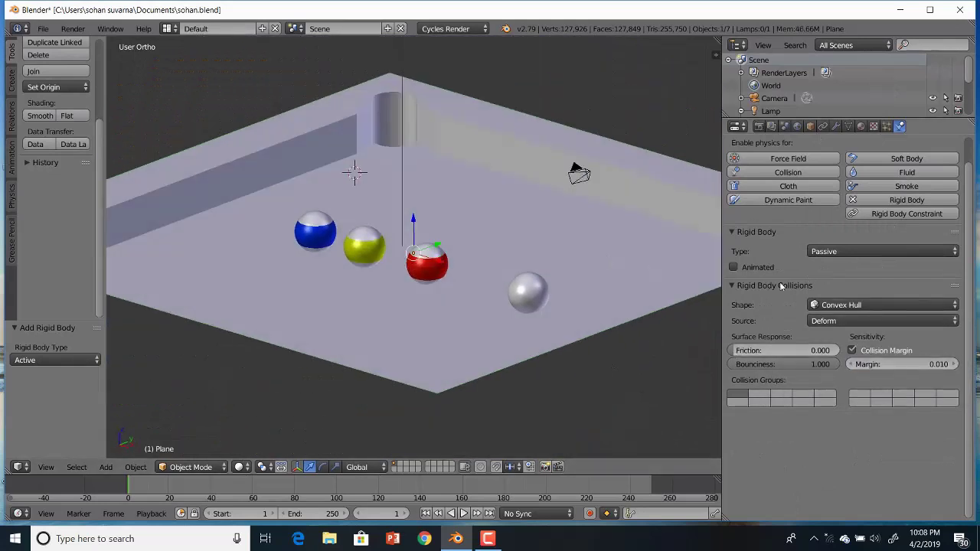
Set the table's rigid body collision shape to Mesh.
{"action": "left_click", "coordinate": [887, 304]}
{"action": "middle_click_drag", "start_coordinate": [613, 317], "coordinate": [605, 305]}
{"action": "left_click", "coordinate": [846, 305]}
{"action": "left_click", "coordinate": [836, 207]}
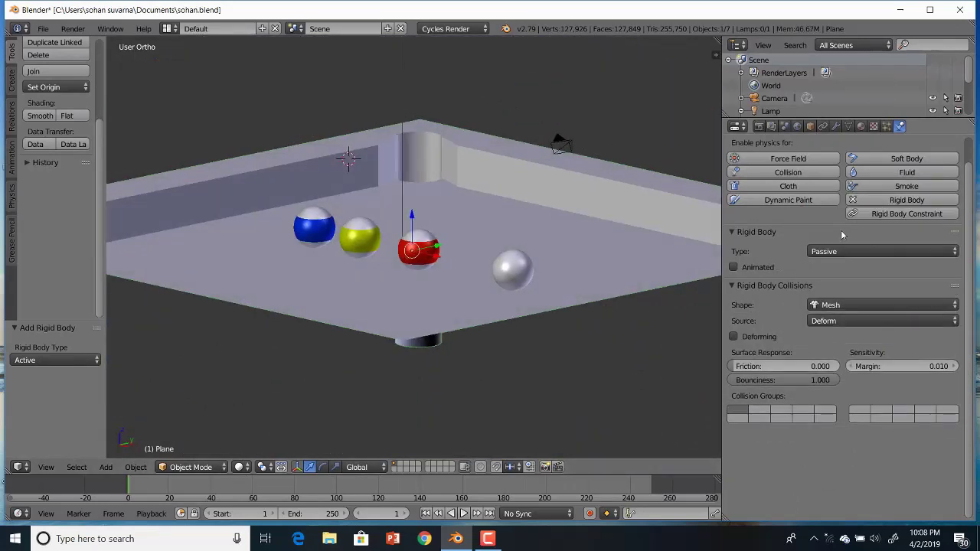
Move the table about -0.24 along X in a top view.
{"action": "key", "text": "KP_7"}
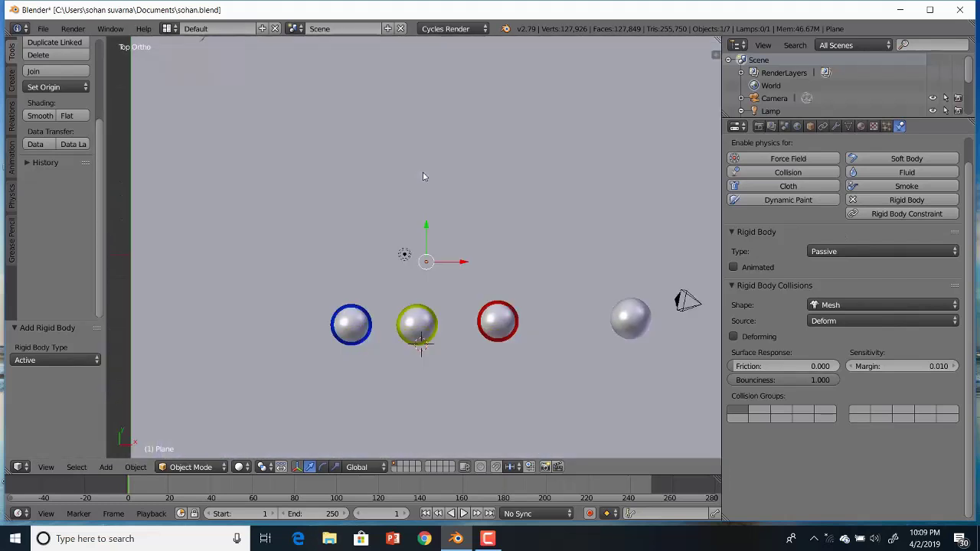
{"action": "scroll", "coordinate": [422, 176], "scroll_direction": "down", "scroll_amount": 5}
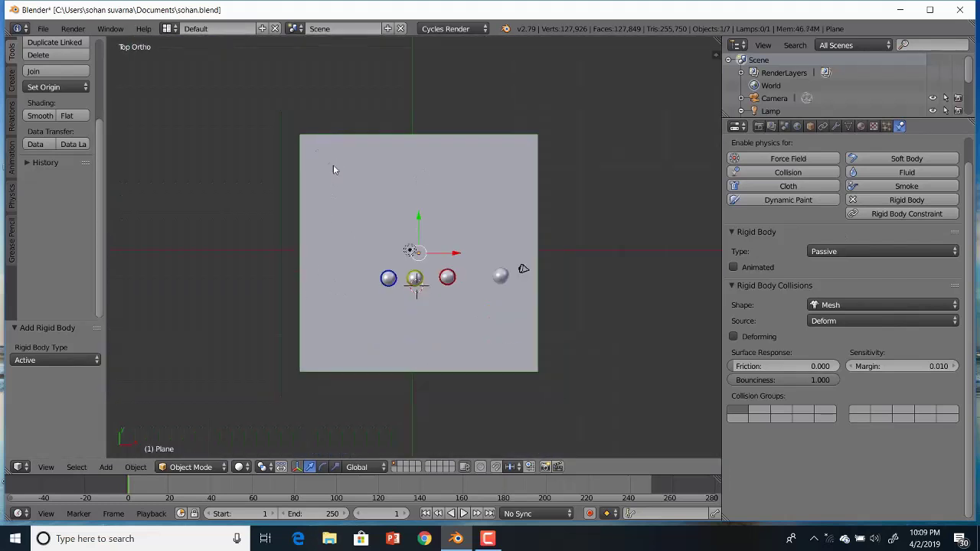
{"action": "left_click_drag", "start_coordinate": [455, 253], "coordinate": [445, 252]}
{"action": "left_click", "coordinate": [488, 201]}
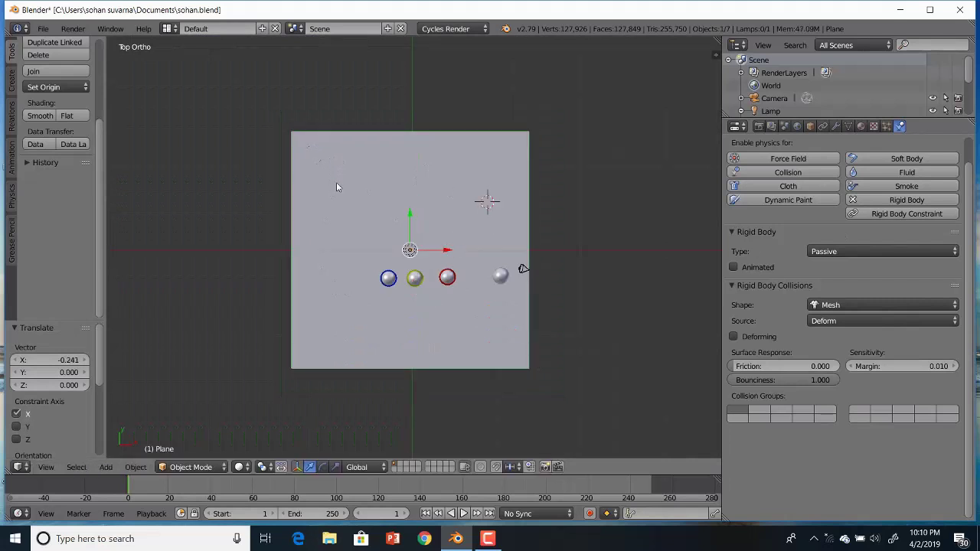
Rotate the table -45° in the top view, fine-tune it by about -0.17°, and check the scene in a rendered preview.
{"action": "type", "text": "r-45"}
{"action": "key", "text": "Return"}
{"action": "key", "text": "r"}
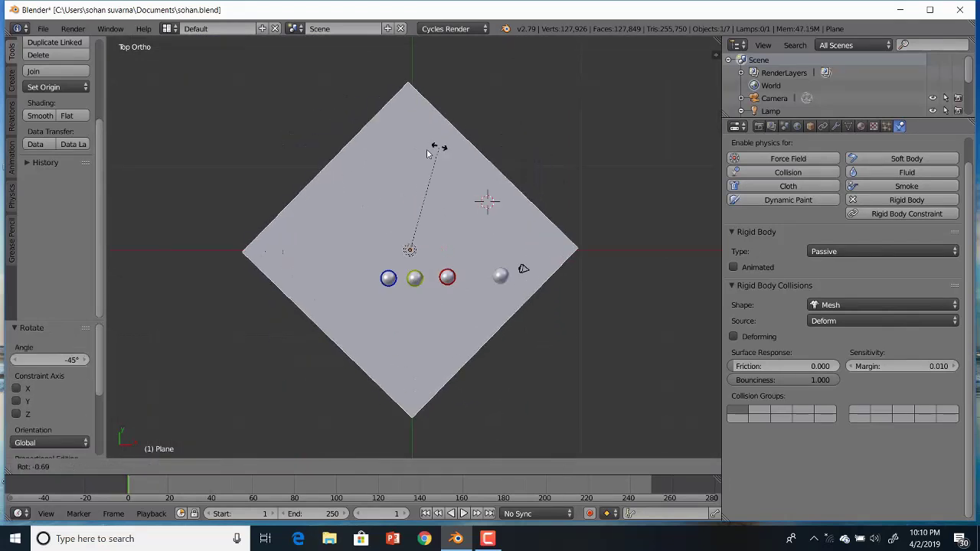
{"action": "left_click", "coordinate": [434, 148]}
{"action": "middle_click_drag", "start_coordinate": [434, 148], "coordinate": [346, 161]}
{"action": "key", "text": "shift+z"}
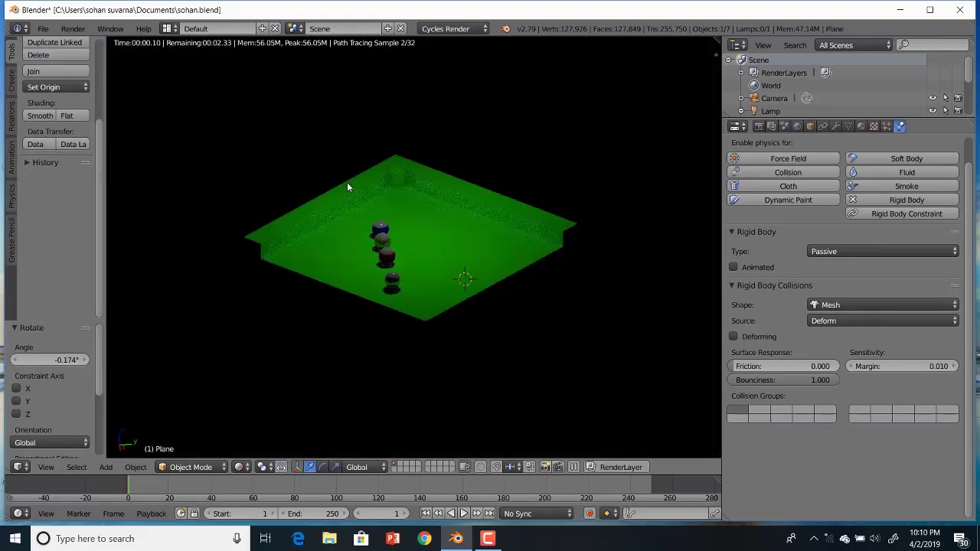
{"action": "mouse_move", "coordinate": [412, 195]}
{"action": "middle_mouse_down"}
{"action": "mouse_move", "coordinate": [418, 184]}
{"action": "mouse_move", "coordinate": [459, 211]}
{"action": "middle_mouse_up"}
{"action": "key", "text": "shift+z"}
Move the white ball freely to the open corner of the table, opposite the pocket, by about 2.72, -0.98, -2.96.
{"action": "left_click", "coordinate": [380, 297]}
{"action": "right_click", "coordinate": [379, 299]}
{"action": "key", "text": "g"}
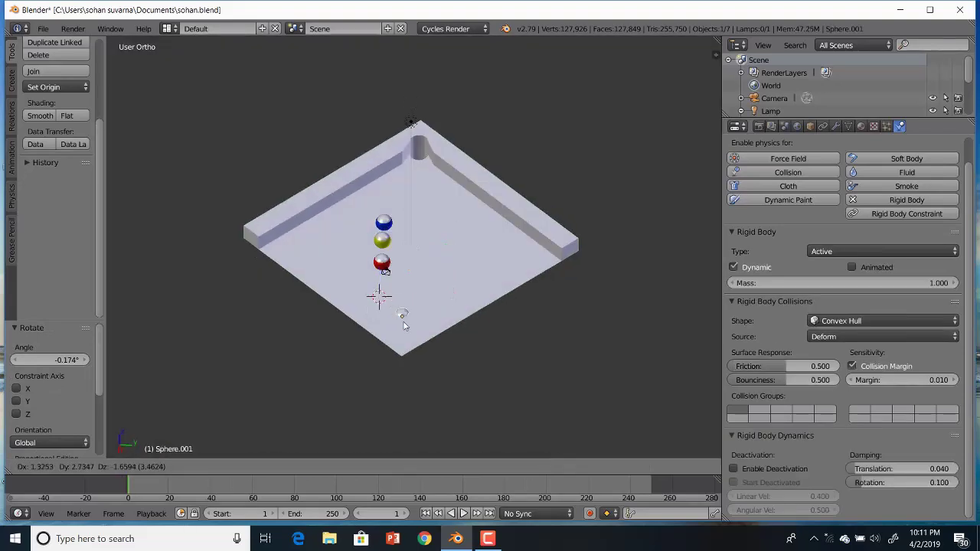
{"action": "left_click", "coordinate": [382, 309]}
{"action": "left_click_drag", "start_coordinate": [414, 297], "coordinate": [441, 305]}
{"action": "key", "text": "g"}
{"action": "left_click", "coordinate": [409, 325]}
{"action": "middle_click_drag", "start_coordinate": [409, 325], "coordinate": [416, 247]}
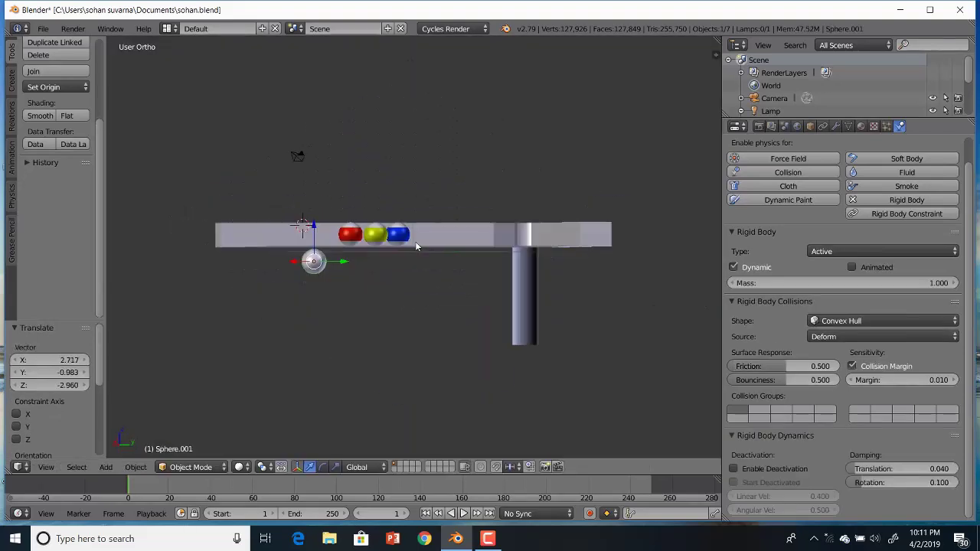
Adjust the white ball's height along Z so it sits on the table surface, finishing with a lift of about 0.08.
{"action": "left_click_drag", "start_coordinate": [314, 226], "coordinate": [314, 176]}
{"action": "middle_click_drag", "start_coordinate": [383, 195], "coordinate": [337, 192]}
{"action": "scroll", "coordinate": [291, 219], "scroll_direction": "up", "scroll_amount": 3}
{"action": "middle_click_drag", "start_coordinate": [290, 217], "coordinate": [279, 295]}
{"action": "left_click_drag", "start_coordinate": [227, 170], "coordinate": [228, 201]}
{"action": "middle_click_drag", "start_coordinate": [237, 238], "coordinate": [241, 157]}
{"action": "left_click_drag", "start_coordinate": [219, 163], "coordinate": [219, 163]}
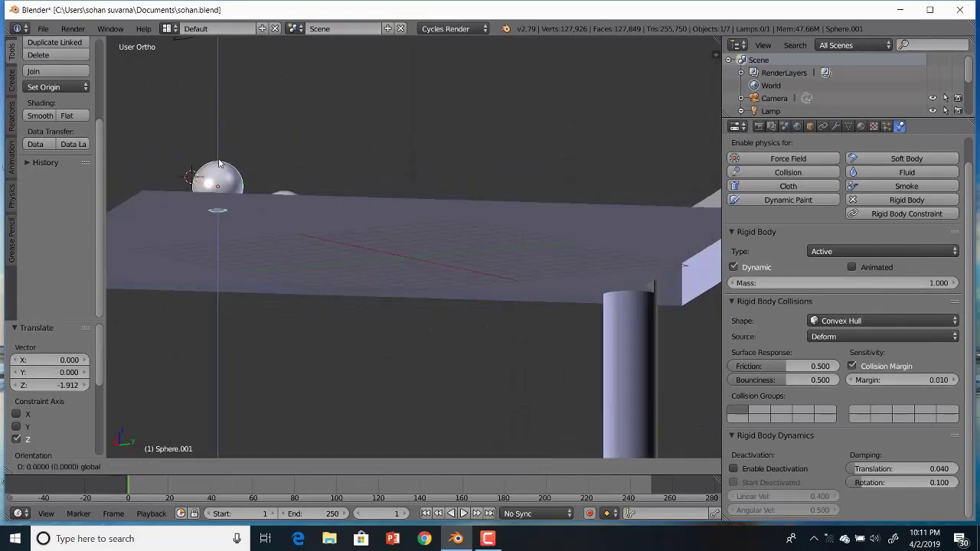
{"action": "left_click", "coordinate": [218, 163]}
Move the red ball along its axes from the row of balls to a position near the corner pocket.
{"action": "middle_click_drag", "start_coordinate": [218, 163], "coordinate": [406, 292]}
{"action": "right_click", "coordinate": [406, 292]}
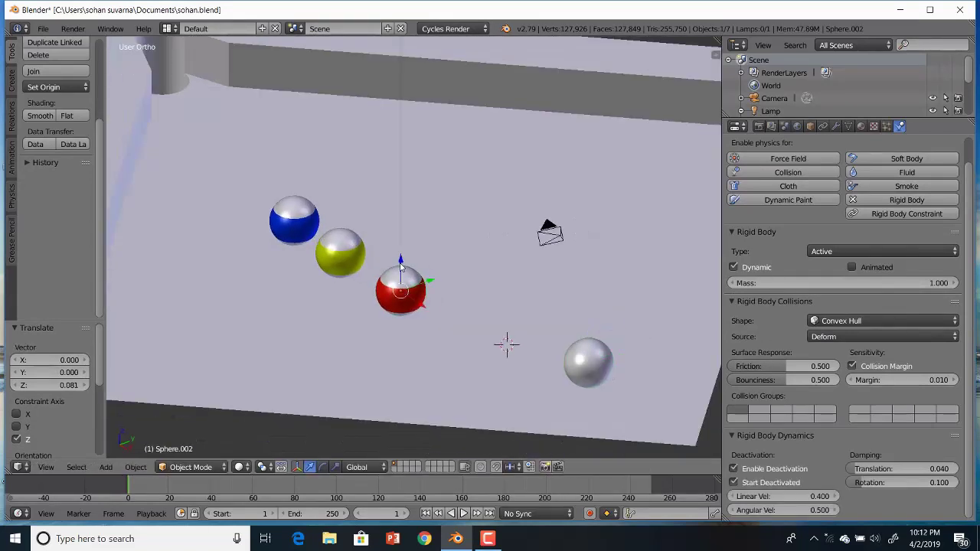
{"action": "left_click_drag", "start_coordinate": [401, 267], "coordinate": [401, 127]}
{"action": "left_click_drag", "start_coordinate": [422, 167], "coordinate": [334, 179]}
{"action": "left_click_drag", "start_coordinate": [378, 106], "coordinate": [209, 166]}
{"action": "left_click_drag", "start_coordinate": [179, 146], "coordinate": [180, 100]}
{"action": "left_click_drag", "start_coordinate": [209, 141], "coordinate": [243, 129]}
Move the blue ball beside the red ball, leaving a gap between them for a triangular arrangement.
{"action": "right_click", "coordinate": [294, 221]}
{"action": "left_click_drag", "start_coordinate": [350, 170], "coordinate": [349, 115]}
{"action": "left_click_drag", "start_coordinate": [382, 137], "coordinate": [350, 156]}
Move the yellow ball between the red and blue balls to form a triangle, including about 4.16 along Z.
{"action": "right_click", "coordinate": [341, 253]}
{"action": "left_click_drag", "start_coordinate": [370, 242], "coordinate": [293, 267]}
{"action": "left_click_drag", "start_coordinate": [263, 246], "coordinate": [263, 157]}
{"action": "right_click", "coordinate": [328, 253]}
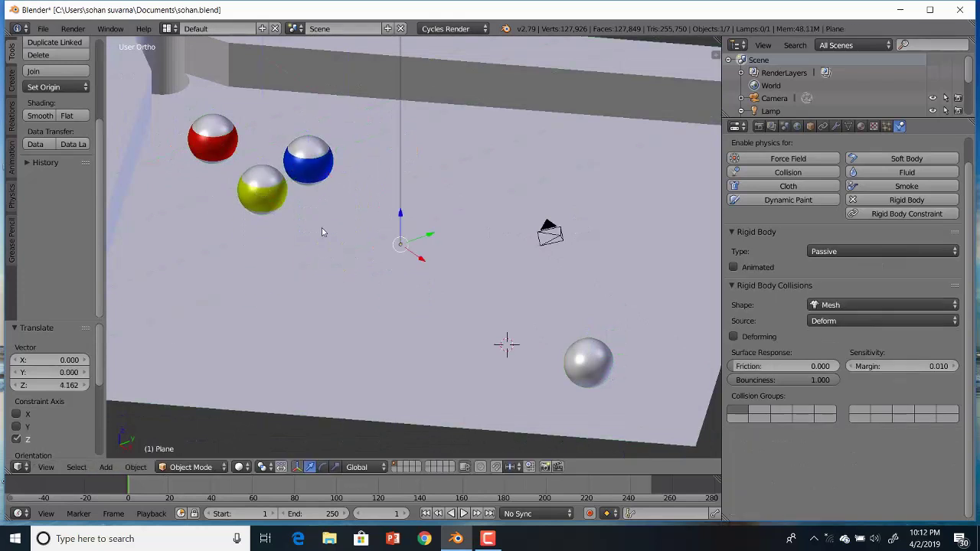
{"action": "right_click", "coordinate": [266, 191]}
{"action": "left_click", "coordinate": [265, 191]}
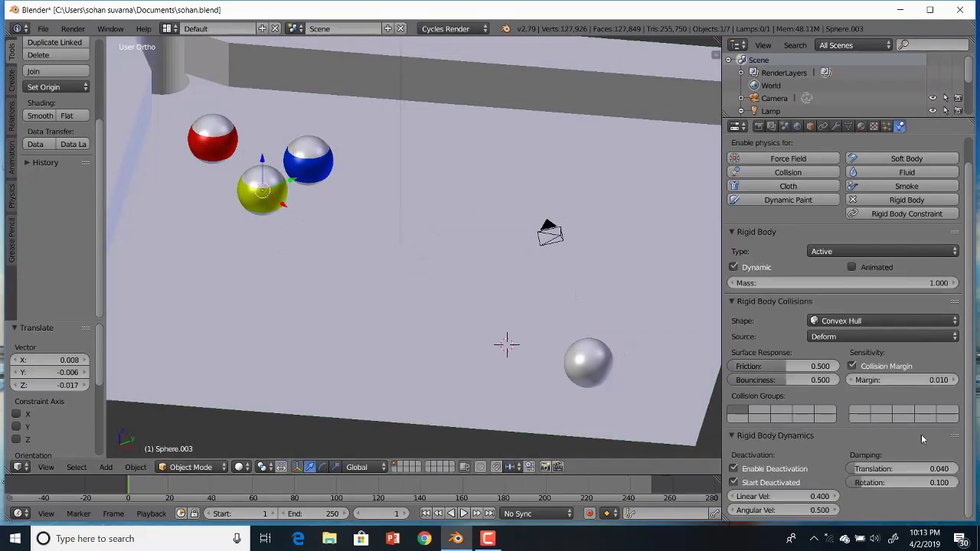
Set the scene's gravity along Z to -50.
{"action": "left_click", "coordinate": [785, 127]}
{"action": "left_click", "coordinate": [940, 421]}
{"action": "type", "text": "-50"}
{"action": "key", "text": "Return"}
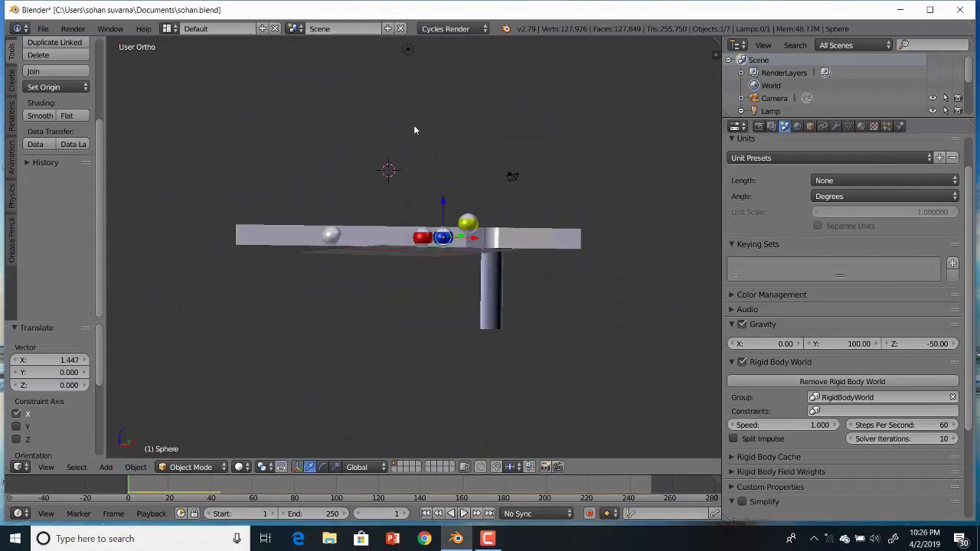
Fine-tune the heights of the red and blue balls along Z to rest on the table, raising the blue ball about 0.03.
{"action": "left_click_drag", "start_coordinate": [550, 161], "coordinate": [550, 157]}
{"action": "right_click", "coordinate": [481, 173]}
{"action": "left_click_drag", "start_coordinate": [467, 149], "coordinate": [468, 153]}
{"action": "middle_click_drag", "start_coordinate": [470, 191], "coordinate": [475, 170]}
{"action": "scroll", "coordinate": [490, 175], "scroll_direction": "up", "scroll_amount": 1}
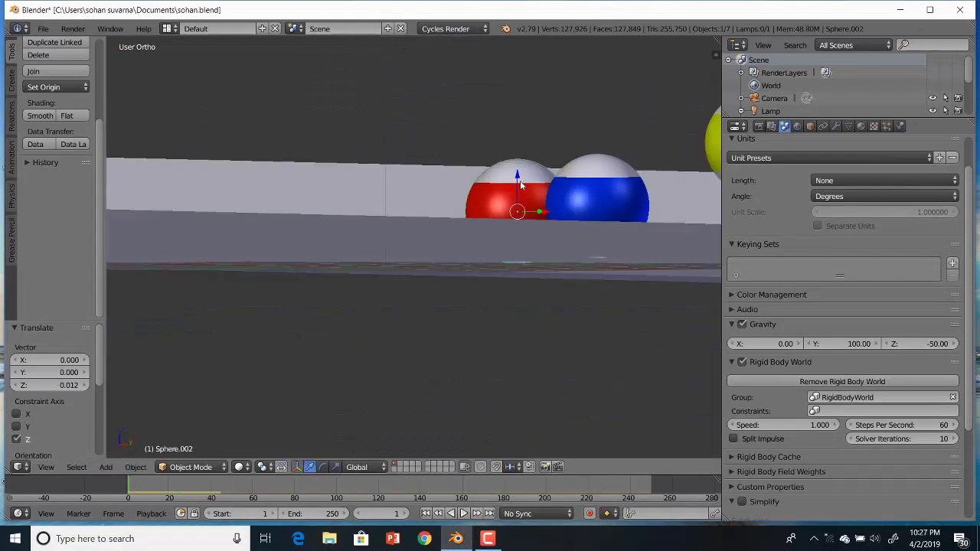
{"action": "left_click_drag", "start_coordinate": [519, 178], "coordinate": [518, 174]}
{"action": "right_click", "coordinate": [597, 185]}
{"action": "left_click_drag", "start_coordinate": [598, 174], "coordinate": [598, 172]}
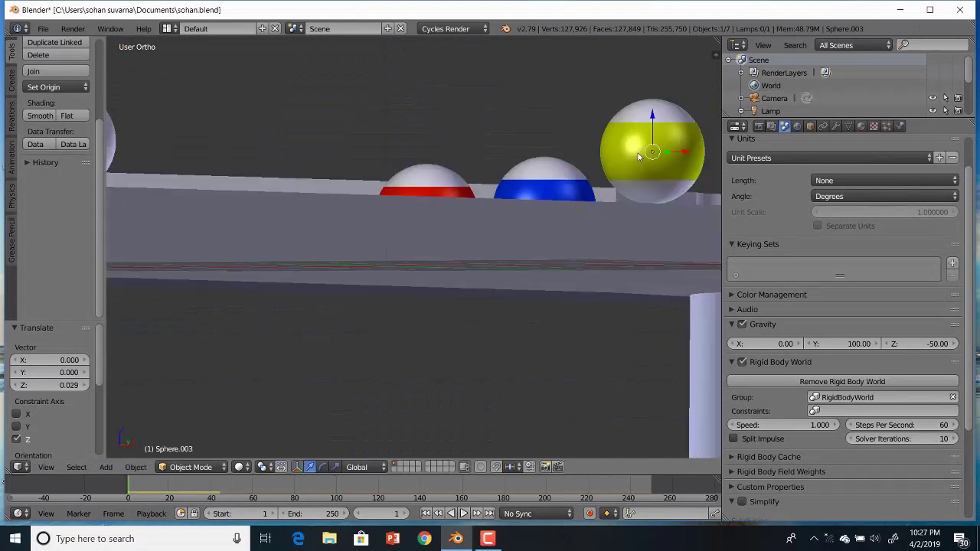
Lower the yellow ball about 1.4 along Z onto the table, level with the other balls.
{"action": "key", "text": "g"}
{"action": "key", "text": "z"}
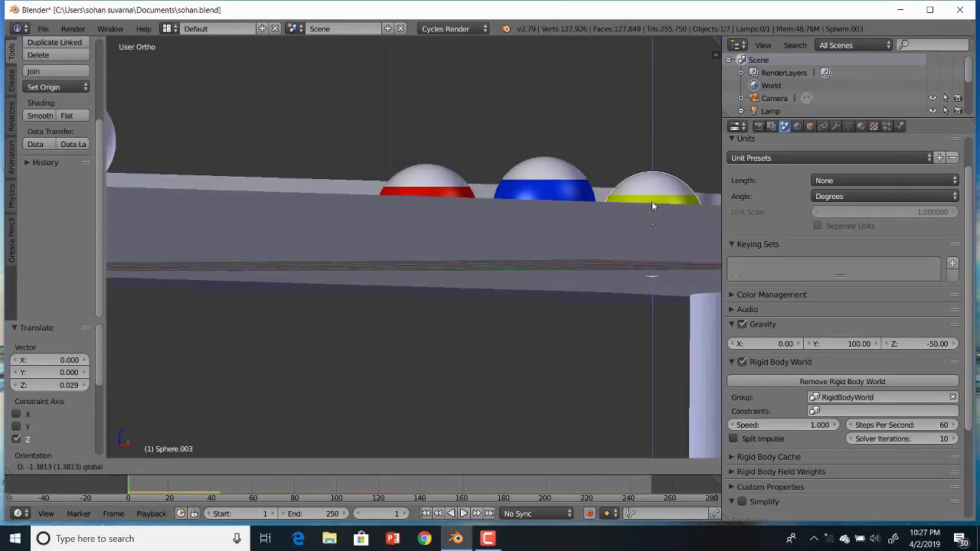
{"action": "left_click", "coordinate": [652, 200]}
{"action": "middle_click_drag", "start_coordinate": [652, 200], "coordinate": [670, 217]}
Play the rigid body simulation to check the shot, stop it and return to the first frame.
{"action": "left_click", "coordinate": [464, 514]}
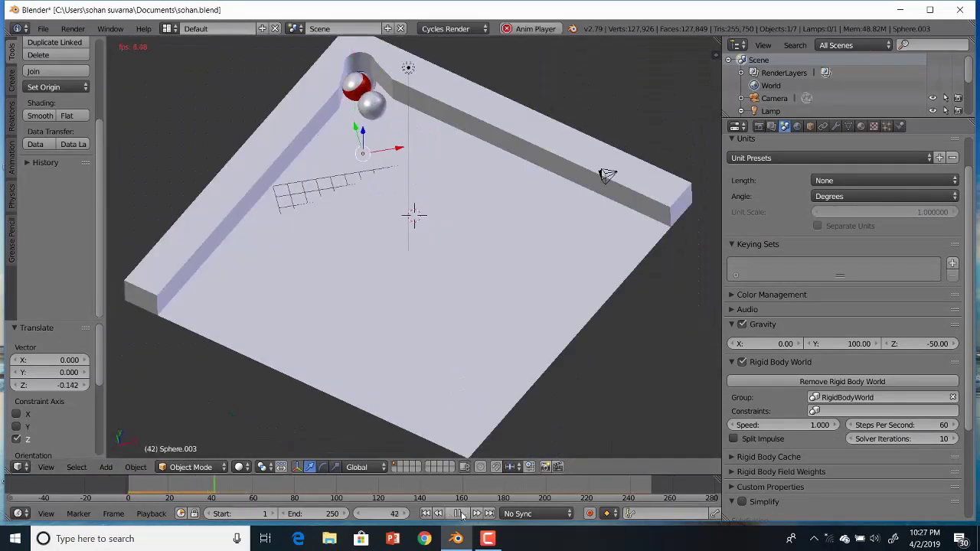
{"action": "left_click", "coordinate": [463, 514]}
{"action": "left_click", "coordinate": [428, 514]}
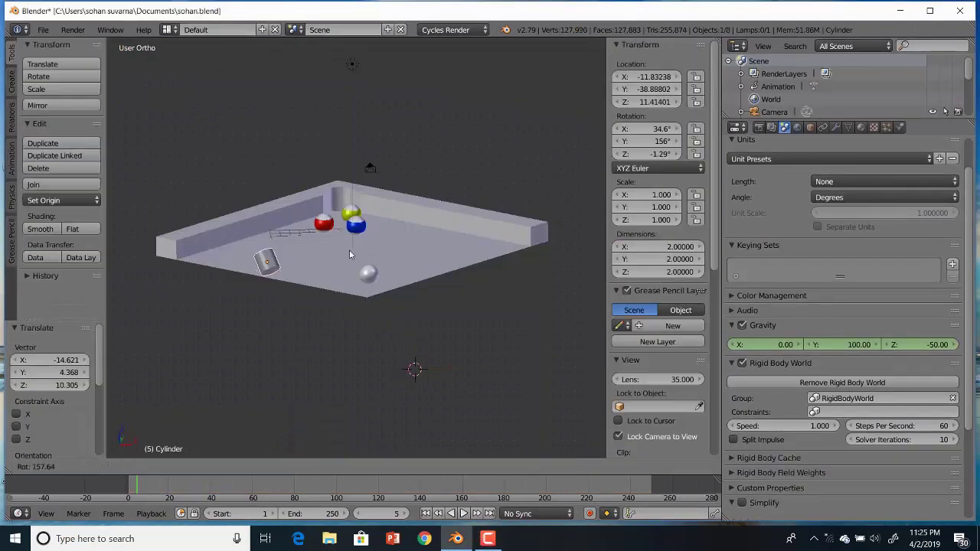
Rotate the cue cylinder by about 158° and scale the cue up to about 0.147, 0.557, 5.497.
{"action": "left_click", "coordinate": [349, 250]}
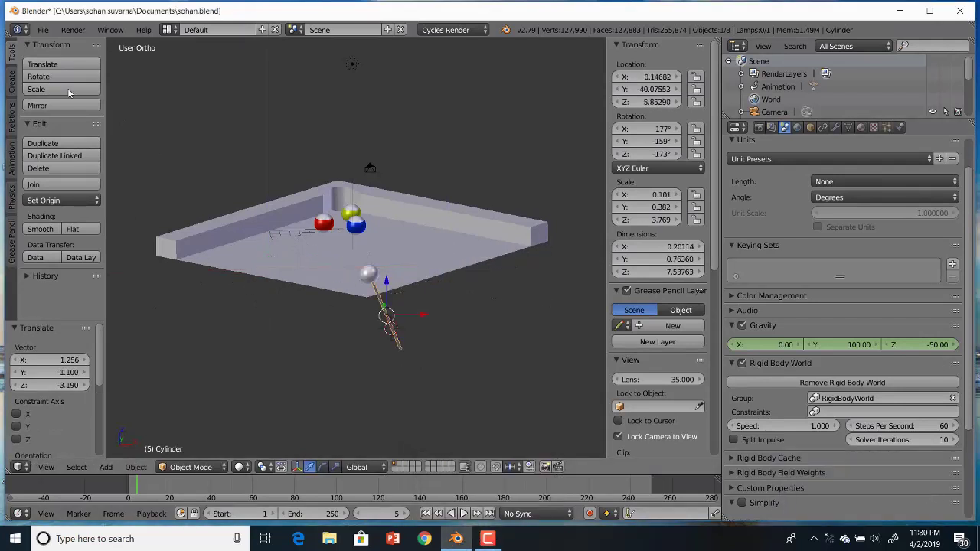
{"action": "left_click", "coordinate": [69, 91]}
{"action": "key", "text": "Return"}
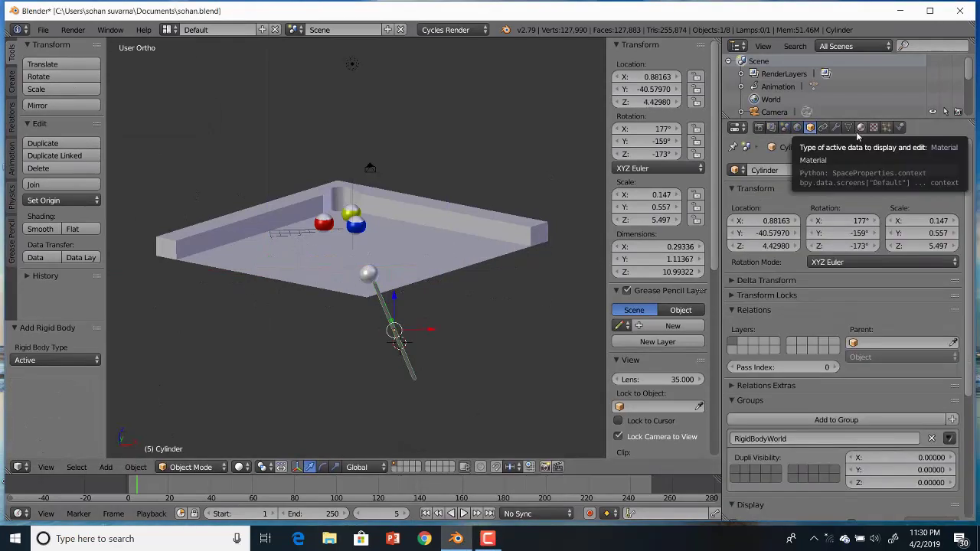
Give the cue a new red Diffuse BSDF material and set its viewport color to red as well.
{"action": "left_click", "coordinate": [859, 128]}
{"action": "left_click", "coordinate": [879, 270]}
{"action": "left_click_drag", "start_coordinate": [895, 178], "coordinate": [884, 181]}
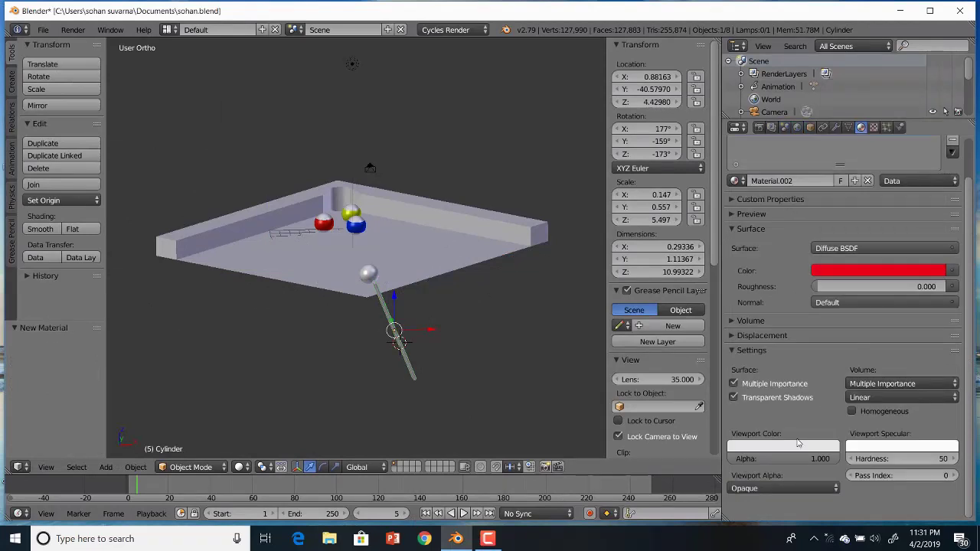
{"action": "left_click", "coordinate": [799, 446]}
{"action": "left_click", "coordinate": [784, 368]}
{"action": "scroll", "coordinate": [871, 352], "scroll_direction": "up", "scroll_amount": 2}
{"action": "left_click_drag", "start_coordinate": [394, 331], "coordinate": [394, 342]}
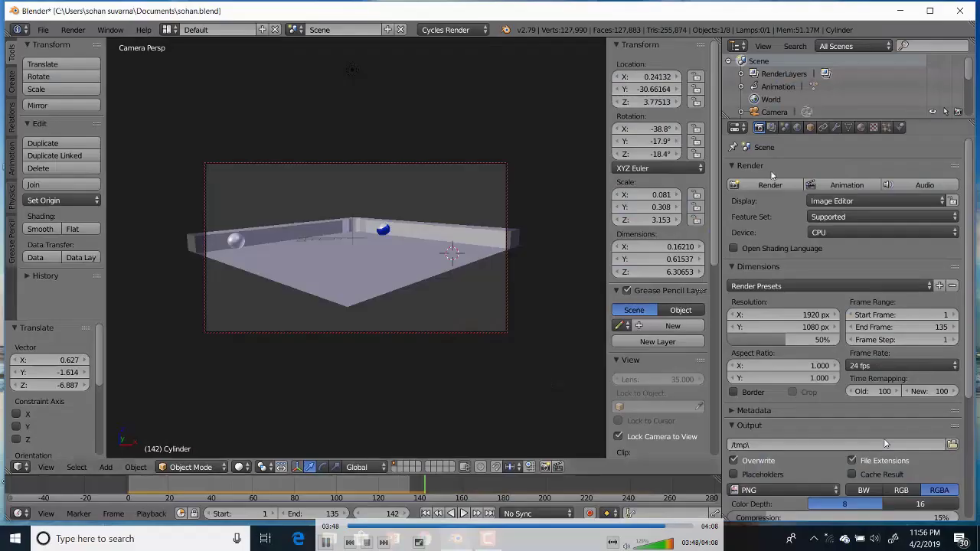
Set the start frame to 0 and the render output path to cgvideopool in the Desktop folder.
{"action": "key", "text": "Return"}
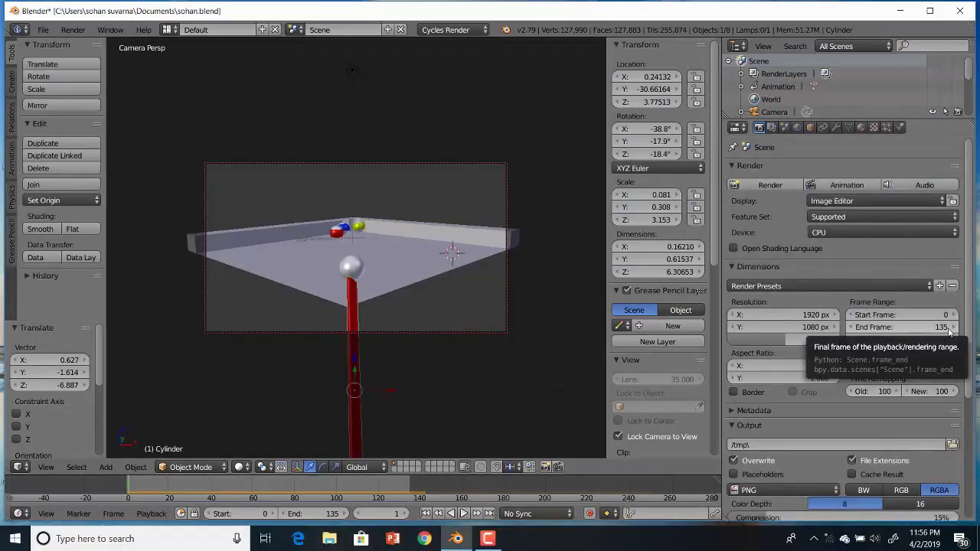
{"action": "scroll", "coordinate": [842, 268], "scroll_direction": "down", "scroll_amount": 4}
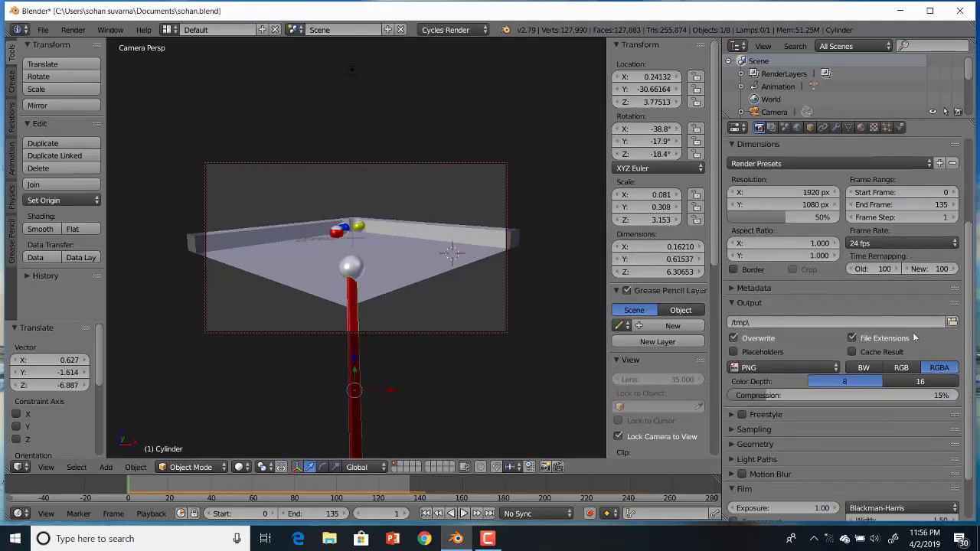
{"action": "left_click", "coordinate": [952, 322]}
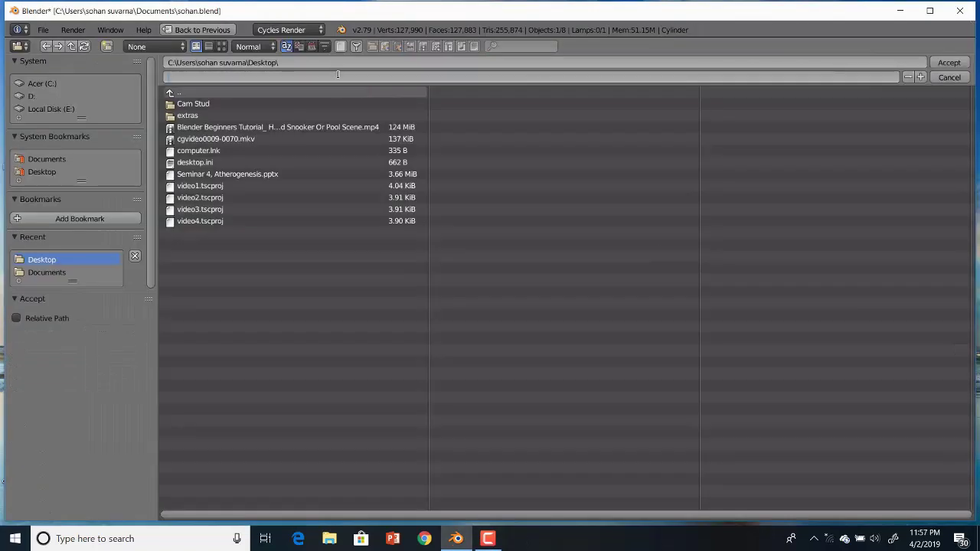
{"action": "left_click", "coordinate": [964, 62]}
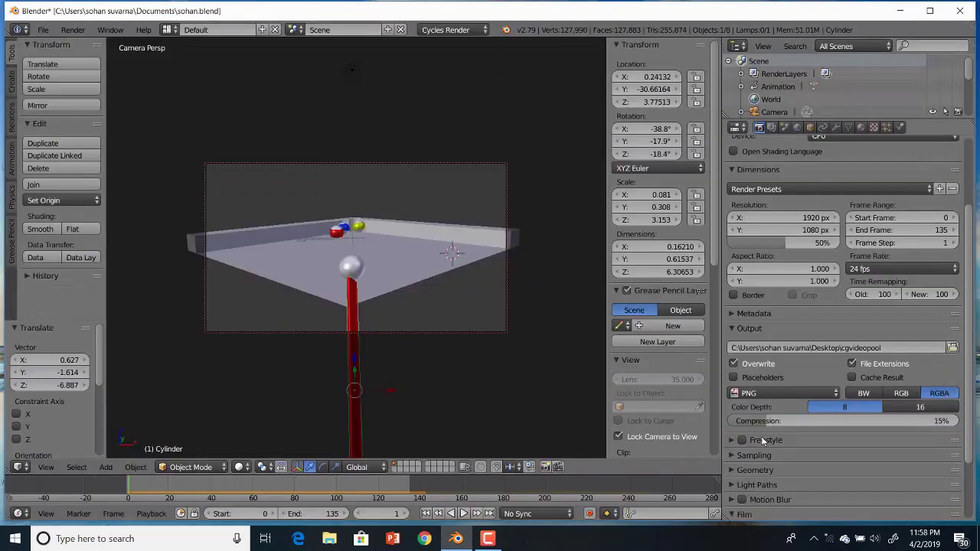
Change the render output file format to FFmpeg video.
{"action": "left_click", "coordinate": [773, 390]}
{"action": "left_click", "coordinate": [795, 338]}
{"action": "scroll", "coordinate": [933, 412], "scroll_direction": "down", "scroll_amount": 2}
{"action": "scroll", "coordinate": [935, 414], "scroll_direction": "down", "scroll_amount": 1}
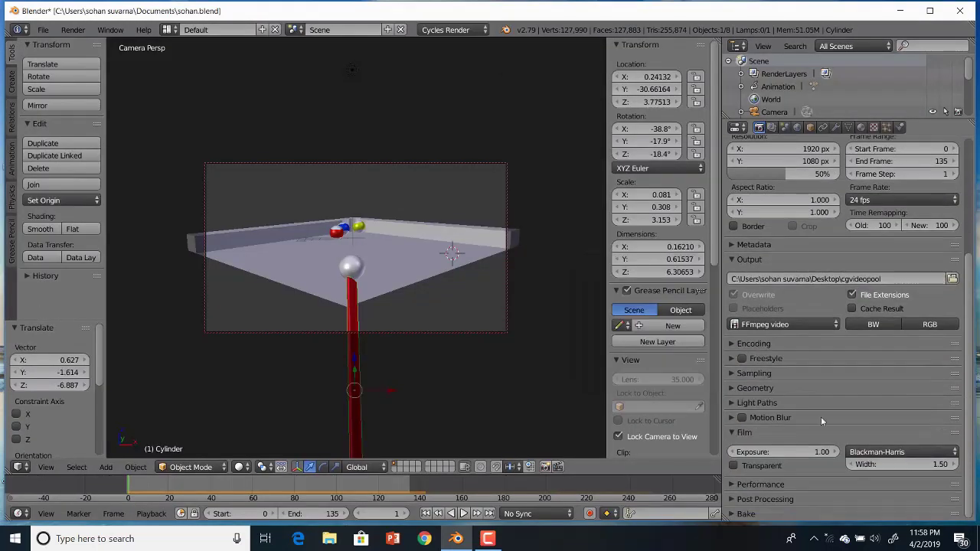